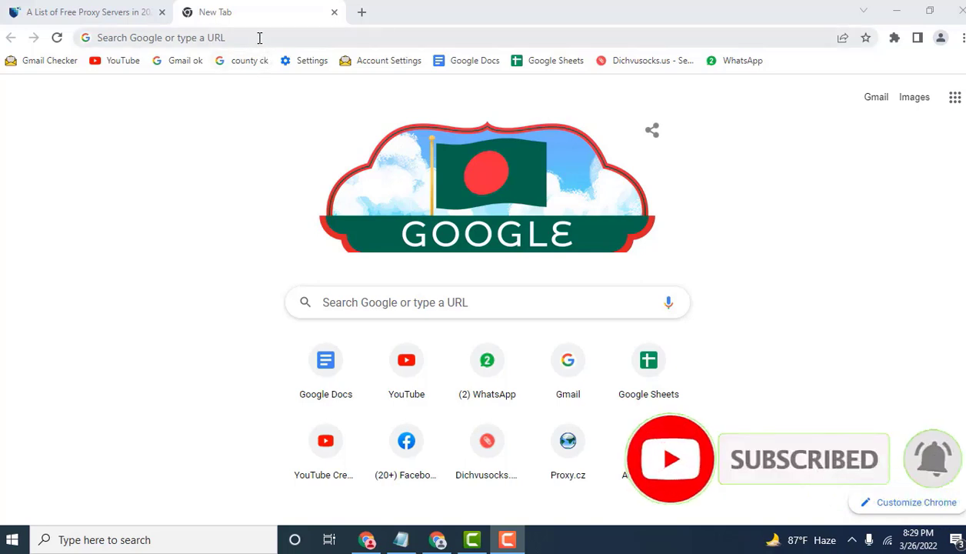
{"action": "left_click", "coordinate": [403, 539]}
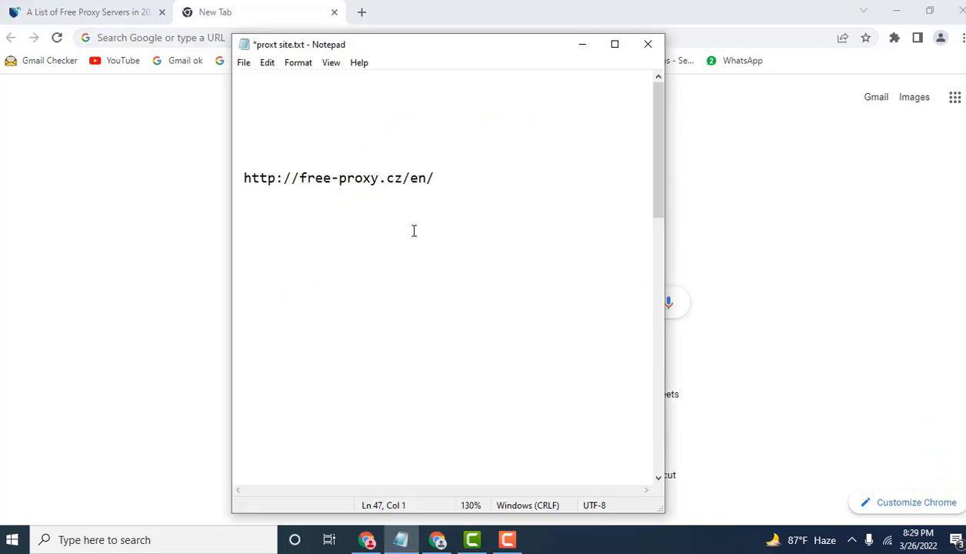
{"action": "left_click_drag", "start_coordinate": [435, 178], "coordinate": [244, 179]}
{"action": "key", "text": "ctrl+c"}
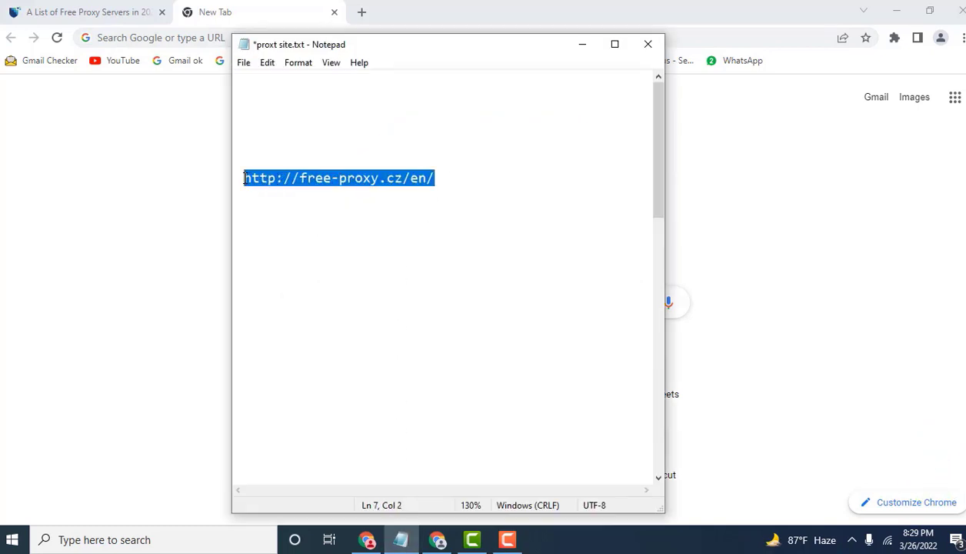
{"action": "left_click", "coordinate": [143, 36]}
{"action": "key", "text": "ctrl+v"}
{"action": "key", "text": "Return"}
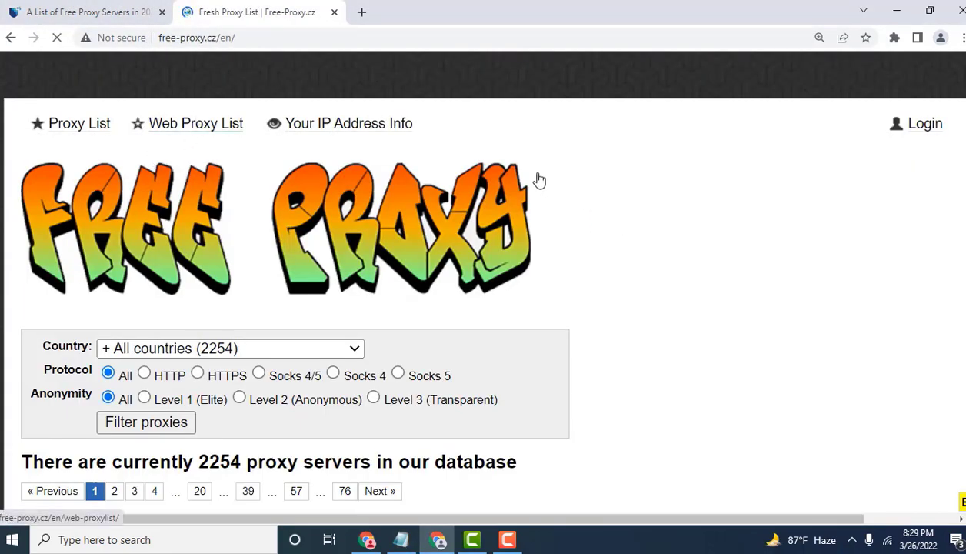
Filter the proxy list for all countries, all protocols and all anonymity levels, and look through the listed servers
{"action": "scroll", "coordinate": [328, 245], "scroll_direction": "down", "scroll_amount": 2}
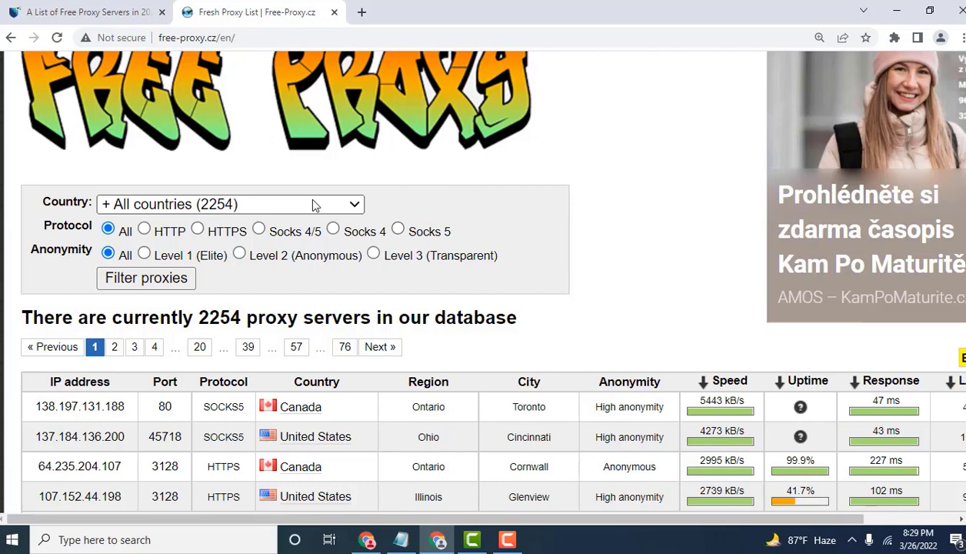
{"action": "left_click", "coordinate": [145, 281]}
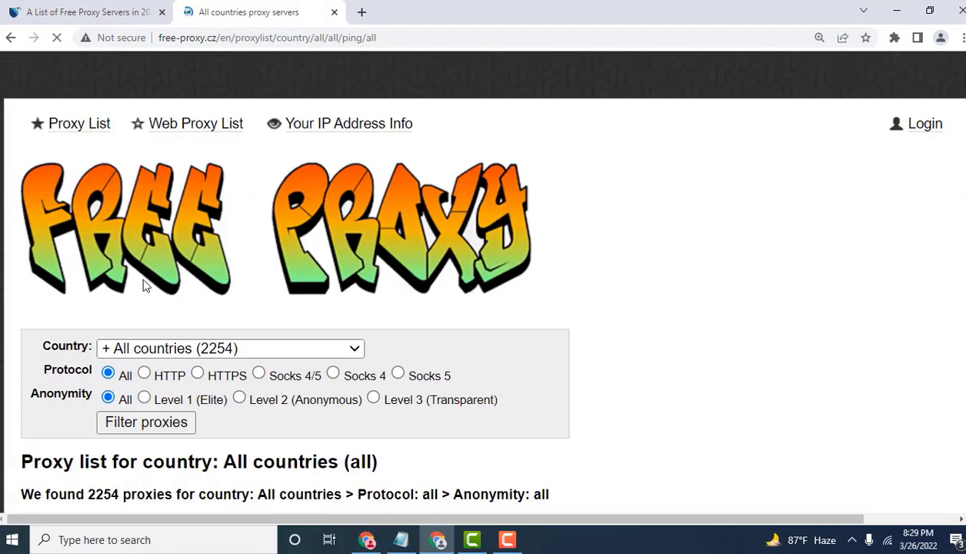
{"action": "scroll", "coordinate": [169, 277], "scroll_direction": "down", "scroll_amount": 5}
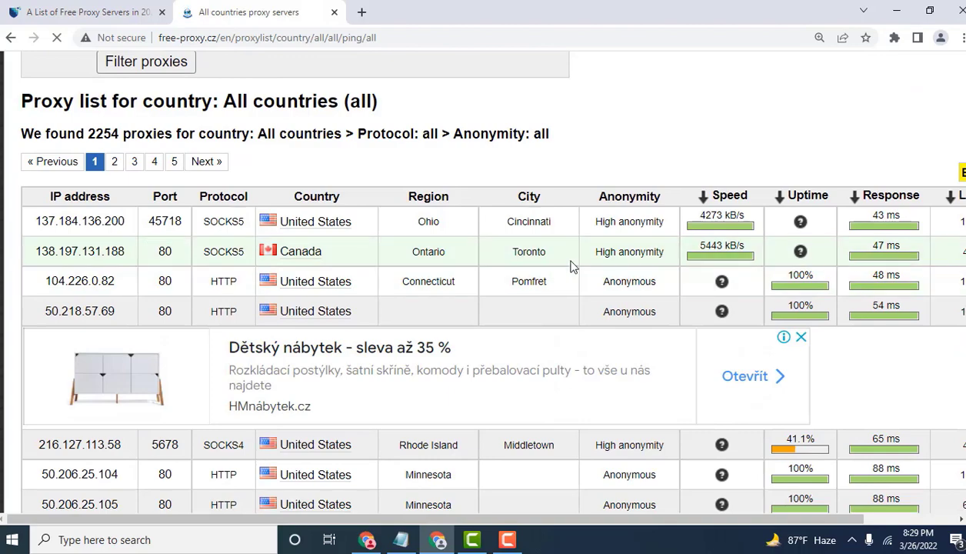
{"action": "scroll", "coordinate": [355, 239], "scroll_direction": "down", "scroll_amount": 3}
{"action": "scroll", "coordinate": [355, 239], "scroll_direction": "up", "scroll_amount": 3}
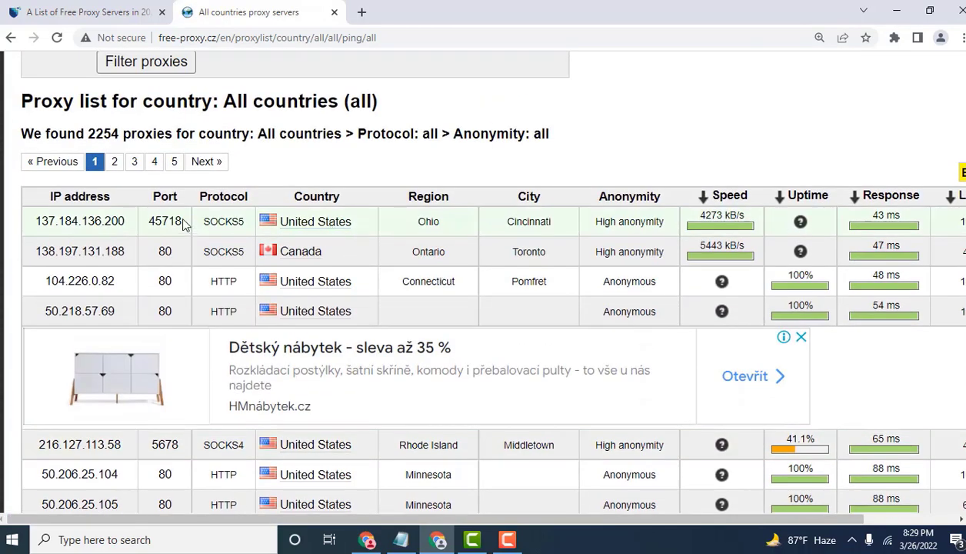
Copy the IP address and port of the first listed United States SOCKS5 proxy and switch to the other Chrome window
{"action": "left_click_drag", "start_coordinate": [183, 221], "coordinate": [37, 222]}
{"action": "key", "text": "ctrl+c"}
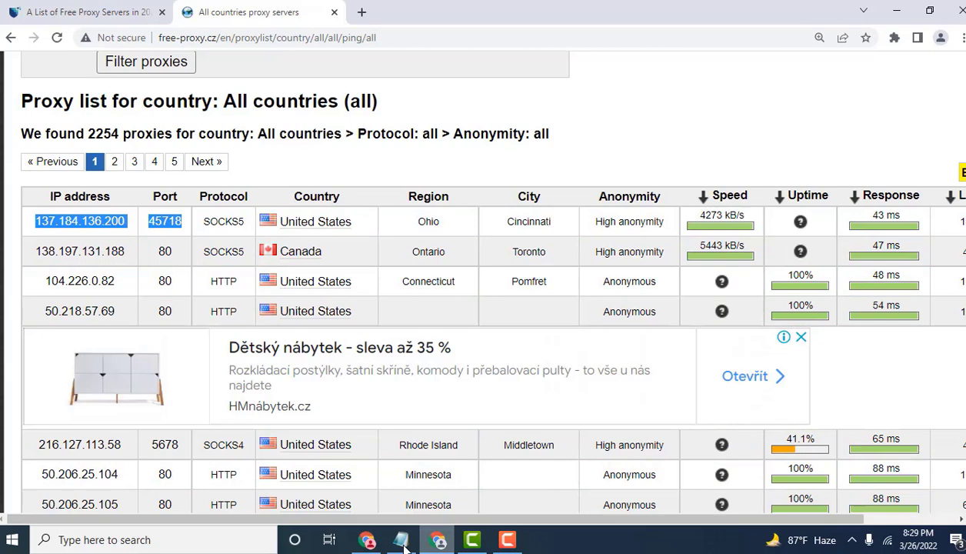
{"action": "left_click", "coordinate": [366, 539]}
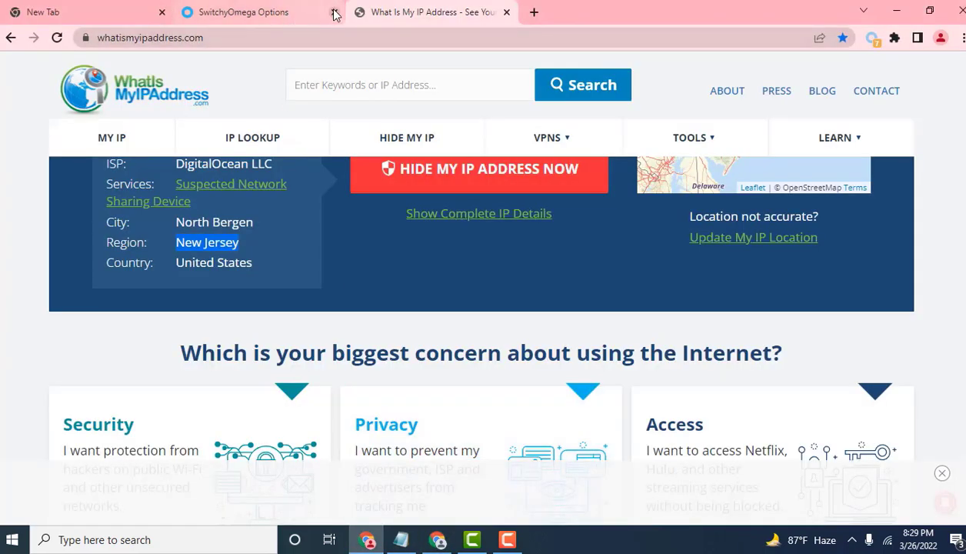
Close the old SwitchyOmega Options tab, open a new tab and switch SwitchyOmega to System Proxy
{"action": "left_click", "coordinate": [335, 12]}
{"action": "left_click", "coordinate": [356, 12]}
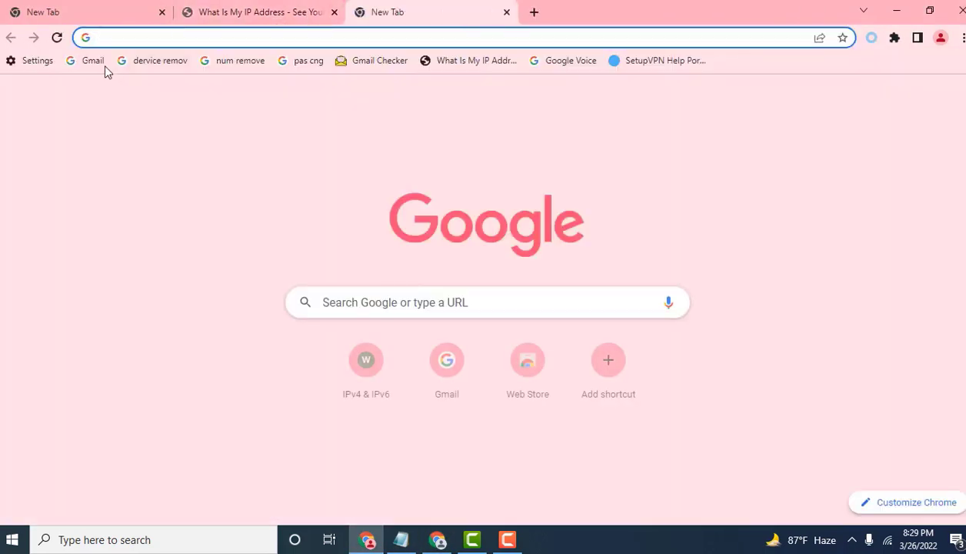
{"action": "left_click", "coordinate": [872, 38]}
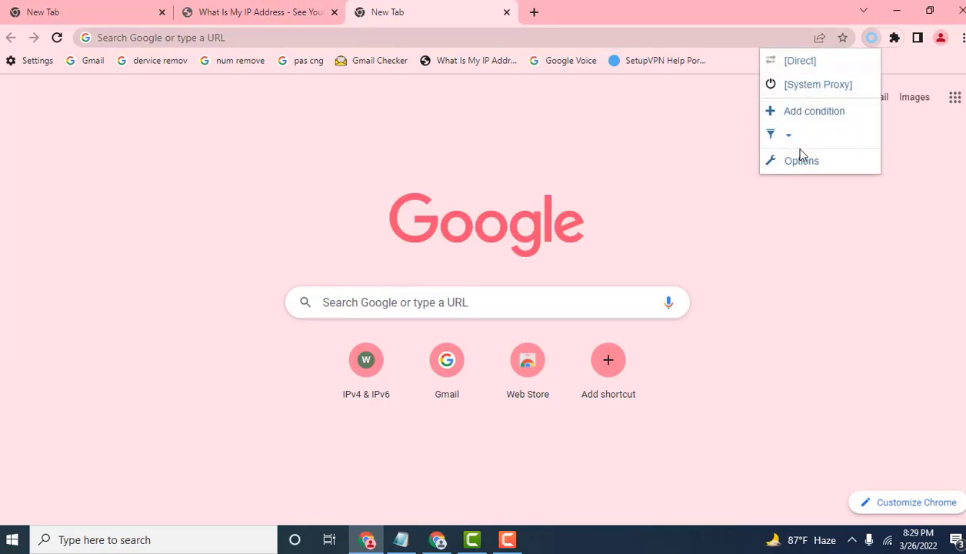
{"action": "left_click", "coordinate": [805, 85]}
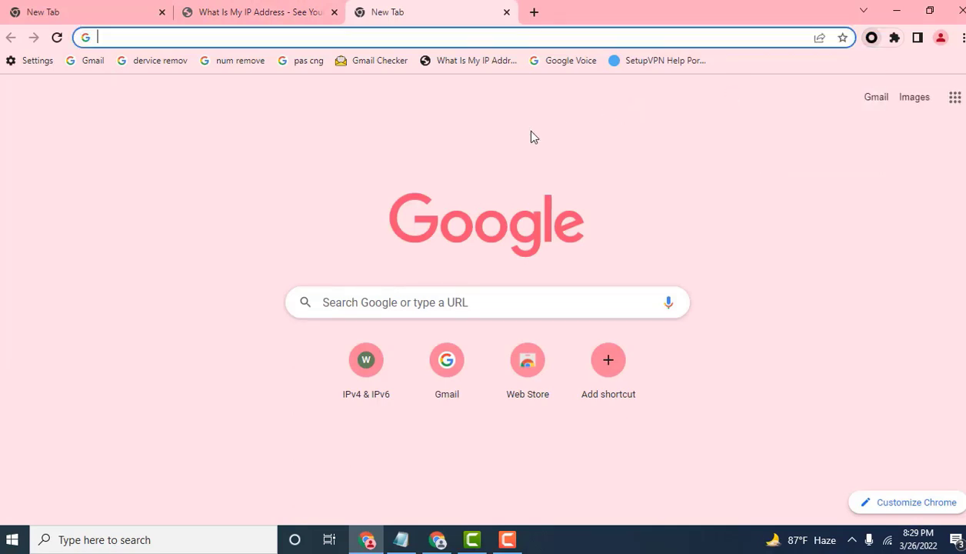
{"action": "left_click", "coordinate": [871, 39]}
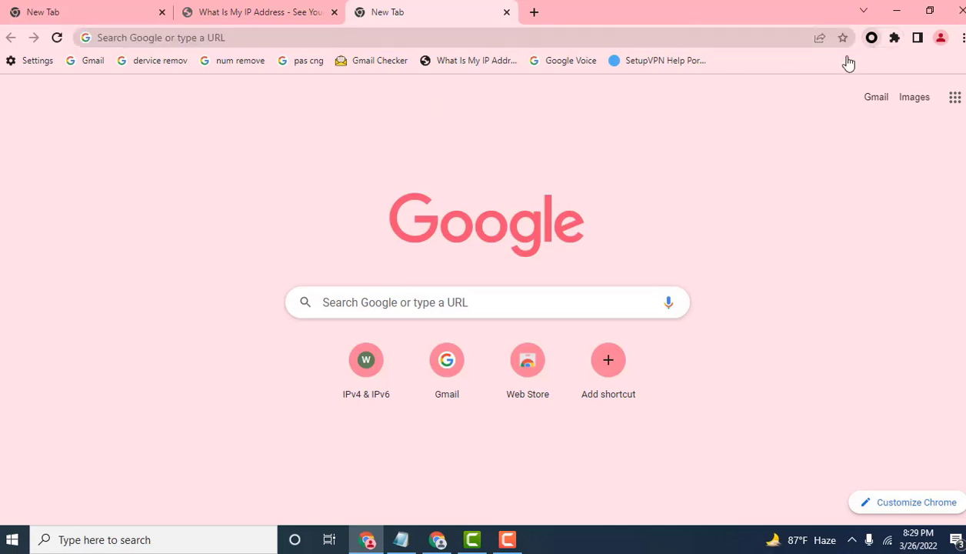
{"action": "left_click", "coordinate": [806, 89]}
Open the SwitchyOmega options and set the proxy profile's server to 137.184.136.200, cutting the pasted port out of the address
{"action": "left_click", "coordinate": [871, 38]}
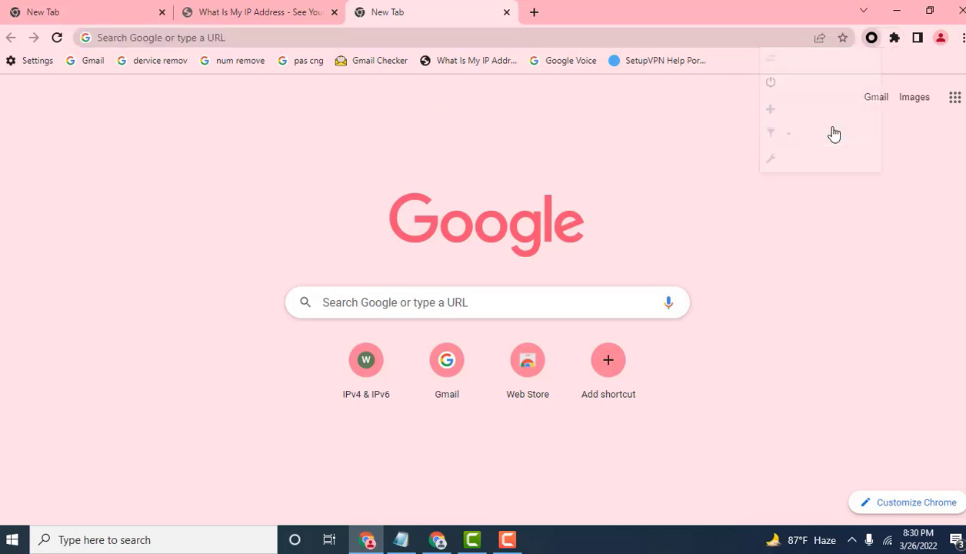
{"action": "left_click", "coordinate": [808, 158]}
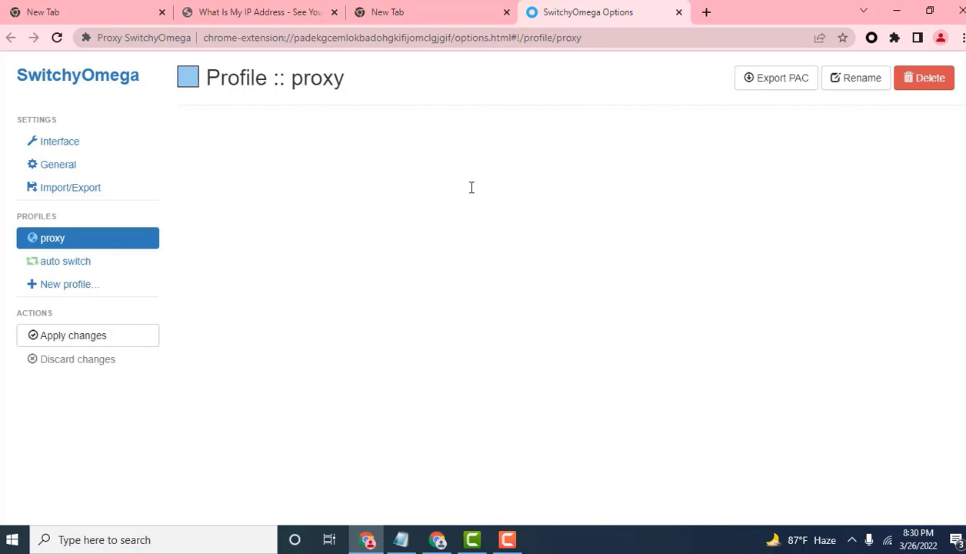
{"action": "triple_click", "coordinate": [477, 194]}
{"action": "key", "text": "BackSpace"}
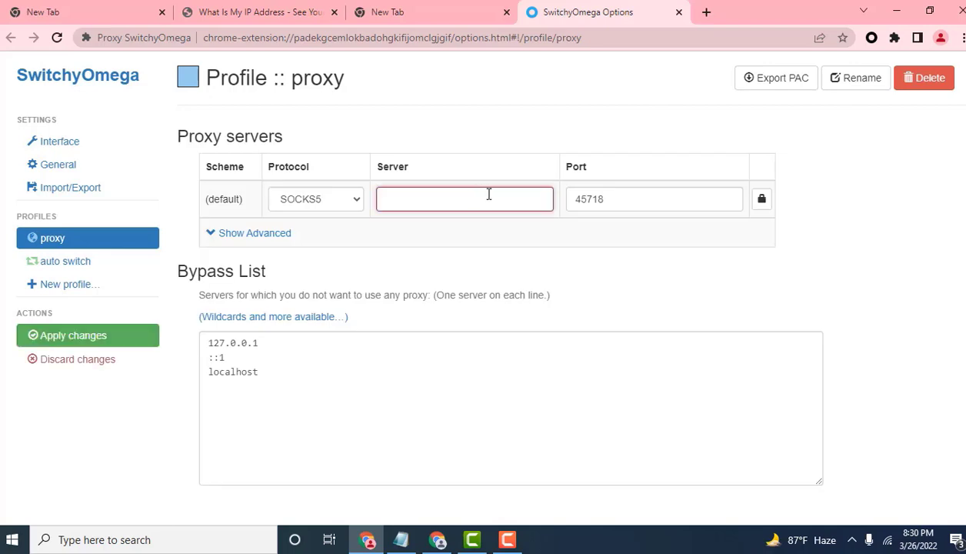
{"action": "key", "text": "ctrl+v"}
{"action": "double_click", "coordinate": [494, 196]}
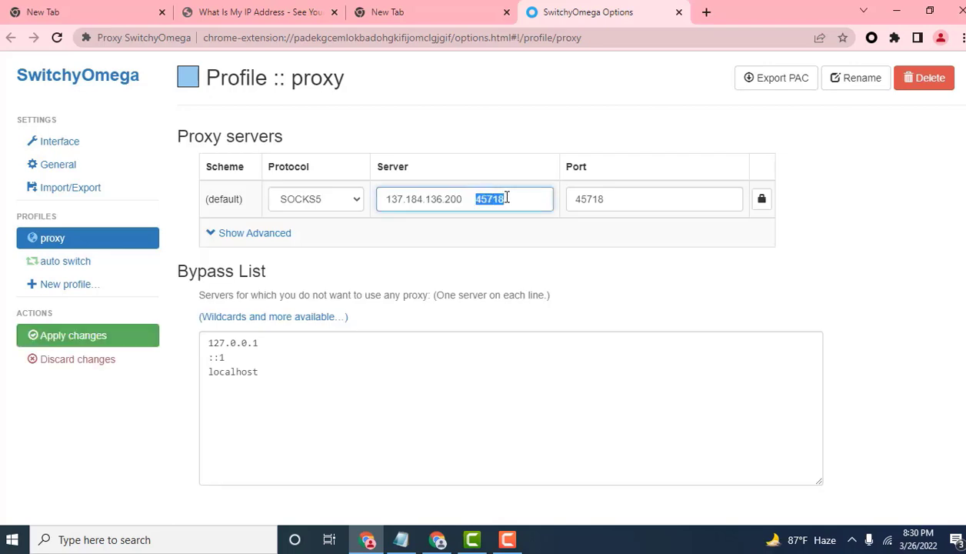
{"action": "key", "text": "ctrl+x"}
Set the proxy profile's port to 45718 and apply the changes
{"action": "double_click", "coordinate": [607, 199]}
{"action": "key", "text": "BackSpace"}
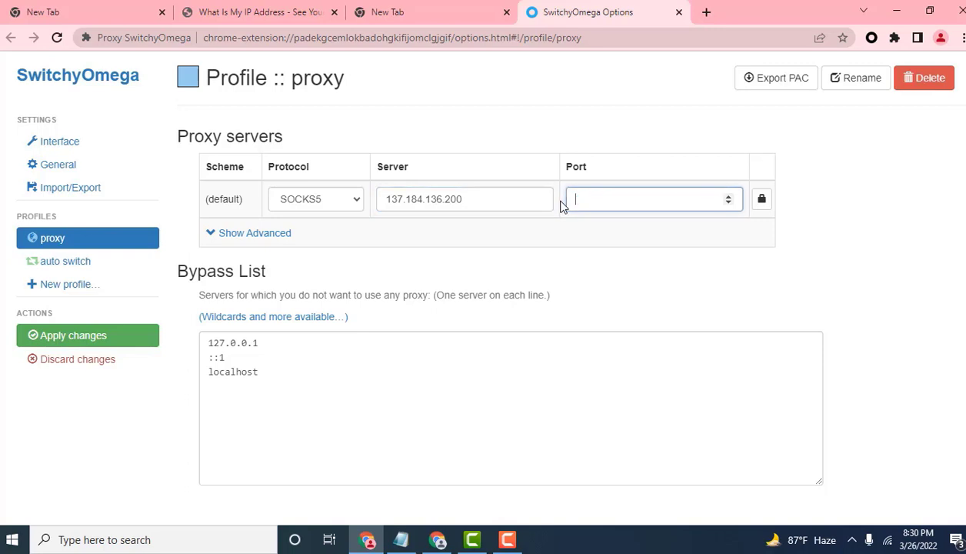
{"action": "key", "text": "ctrl+v"}
{"action": "left_click", "coordinate": [510, 196]}
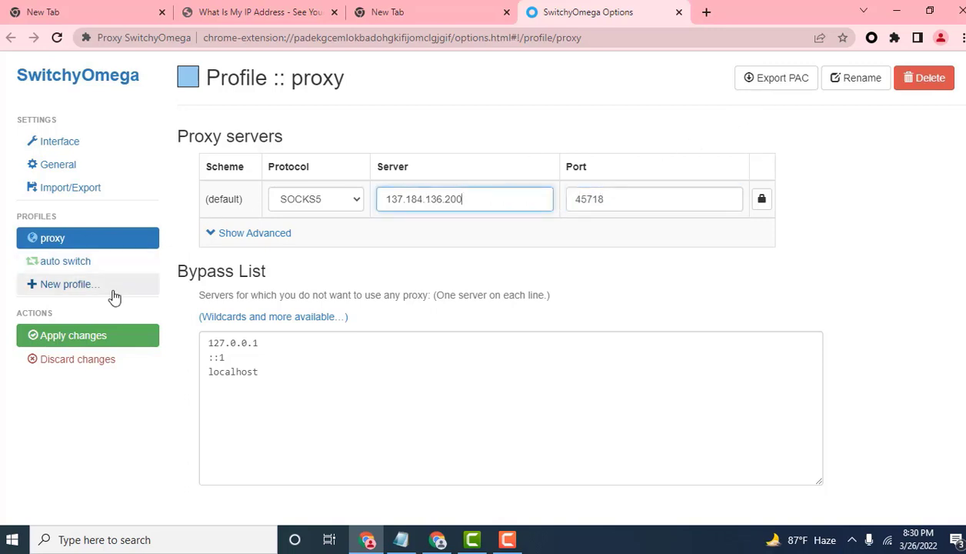
{"action": "left_click", "coordinate": [74, 338]}
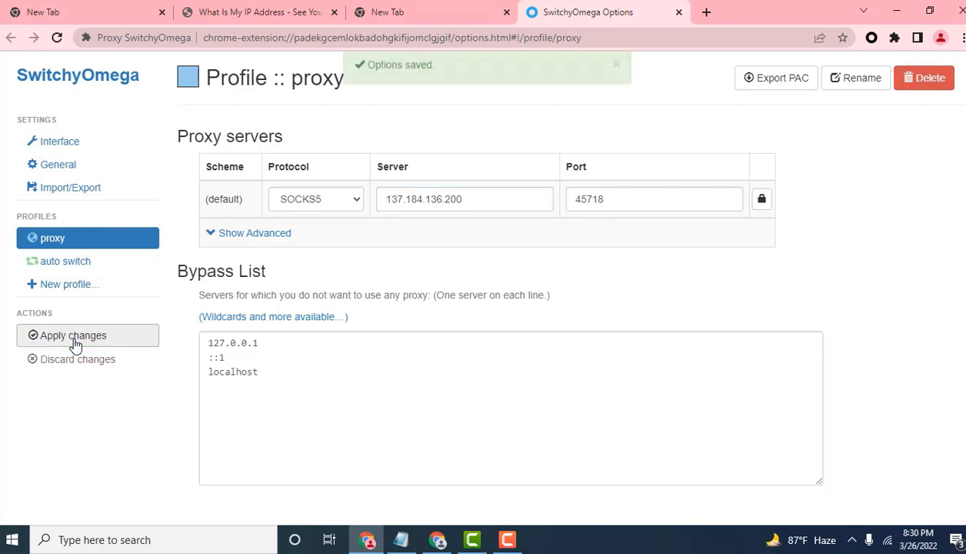
Close all tabs except the SwitchyOmega options and search Google for "ip checker" in a new tab
{"action": "right_click", "coordinate": [587, 12]}
{"action": "left_click", "coordinate": [626, 182]}
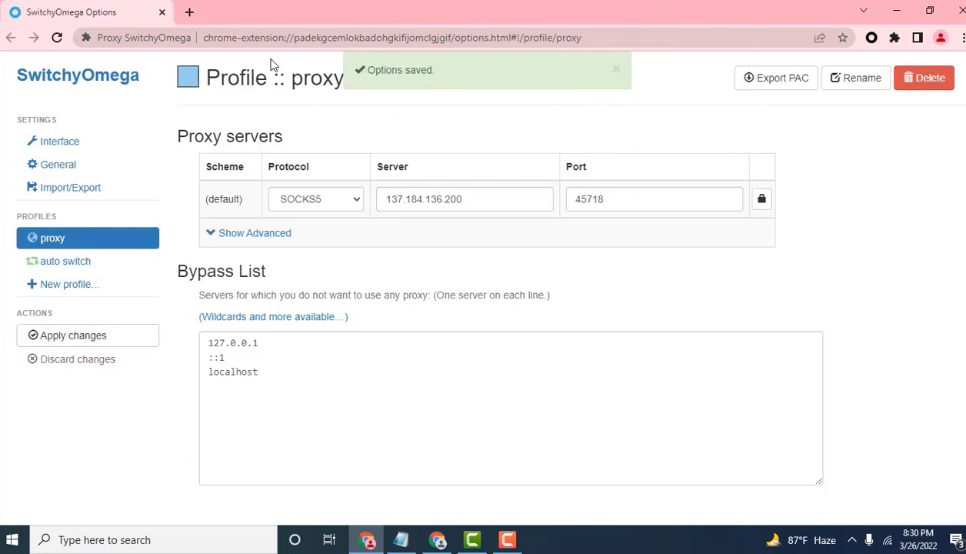
{"action": "left_click", "coordinate": [190, 12]}
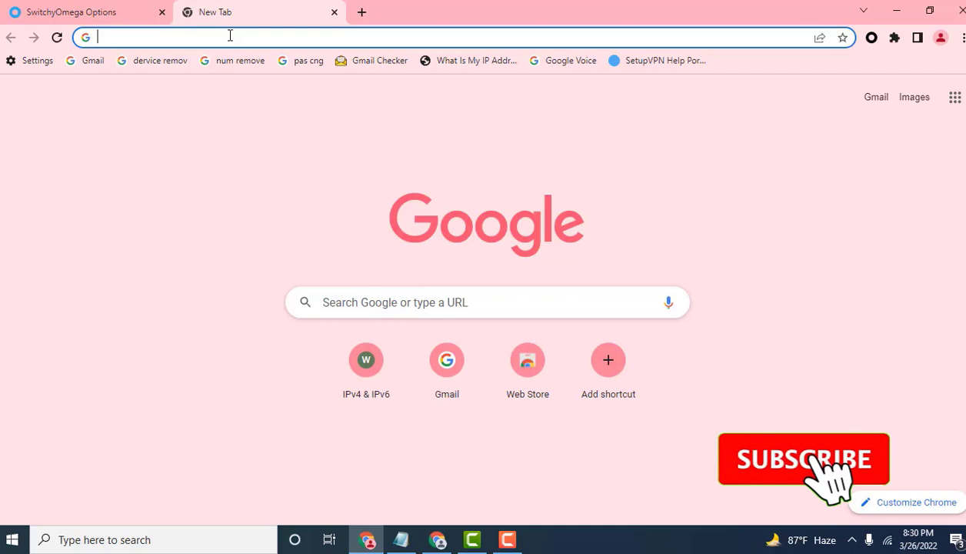
{"action": "type", "text": "ip"}
{"action": "key", "text": "Return"}
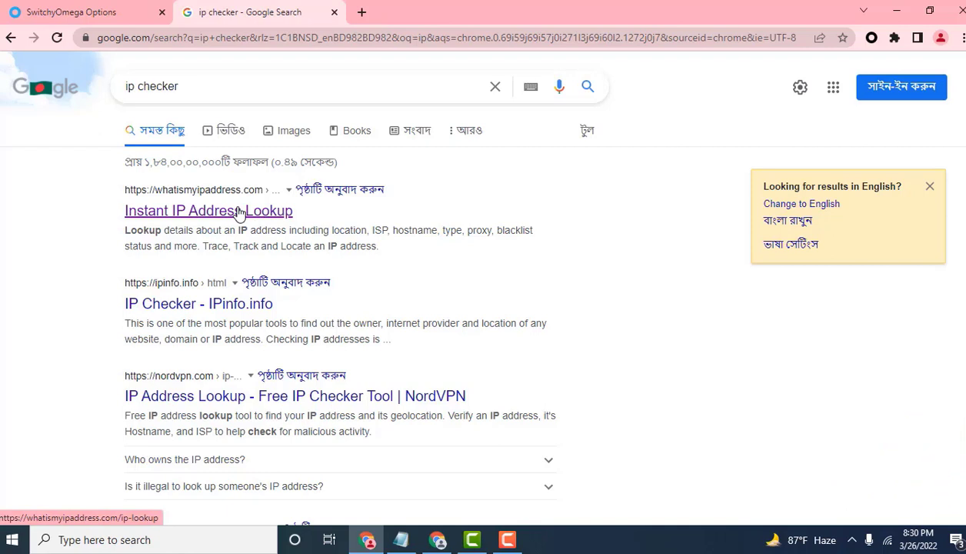
Open the whatismyipaddress.com result and check the current IP address and location on its My IP page
{"action": "left_click", "coordinate": [240, 213]}
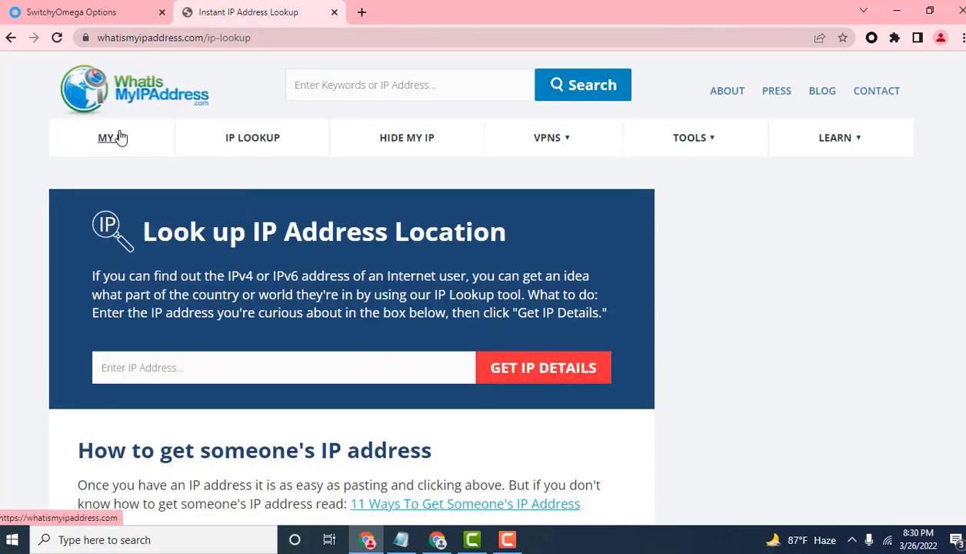
{"action": "left_click", "coordinate": [113, 137]}
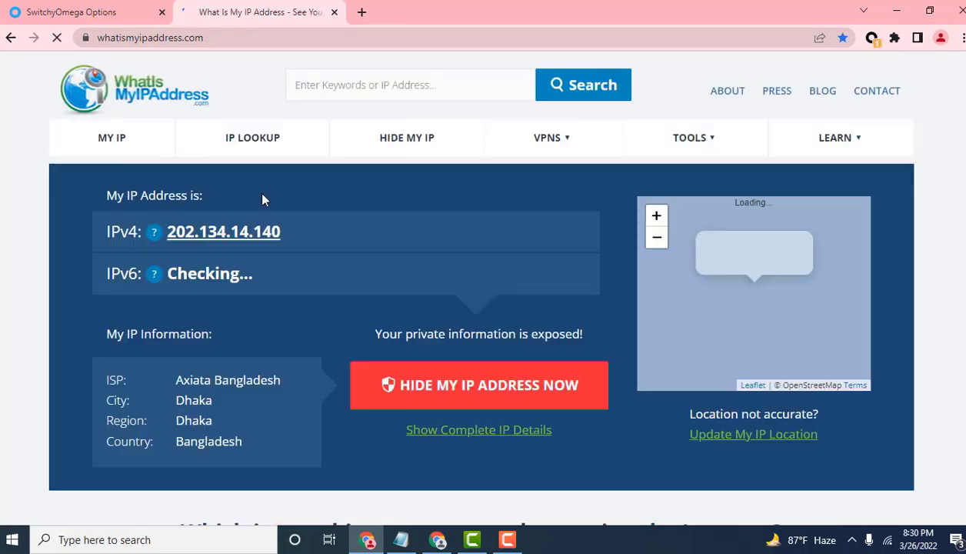
{"action": "scroll", "coordinate": [262, 199], "scroll_direction": "down", "scroll_amount": 3}
{"action": "scroll", "coordinate": [262, 199], "scroll_direction": "down", "scroll_amount": 3}
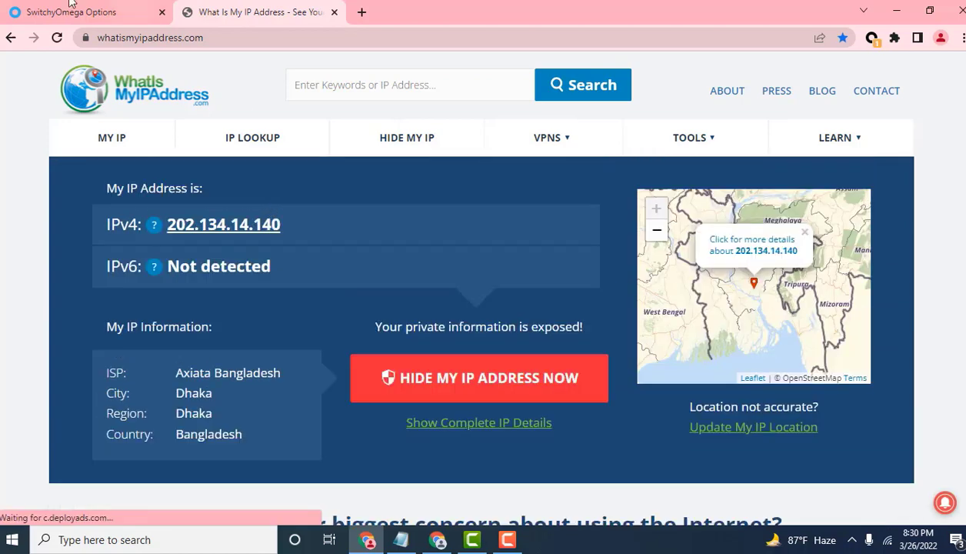
Return to the SwitchyOmega options and switch the extension to the proxy profile
{"action": "left_click", "coordinate": [31, 4]}
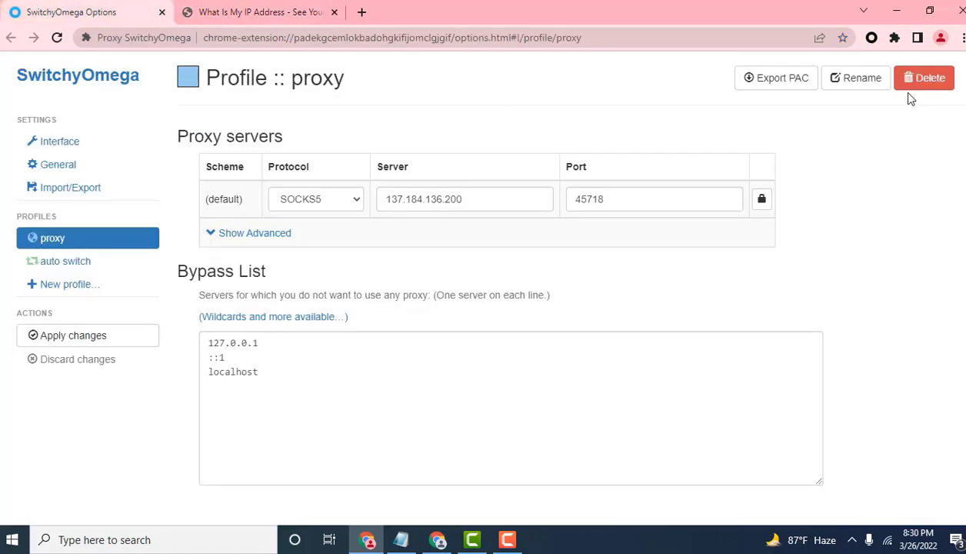
{"action": "left_click", "coordinate": [871, 40]}
{"action": "left_click", "coordinate": [815, 91]}
{"action": "left_click", "coordinate": [870, 40]}
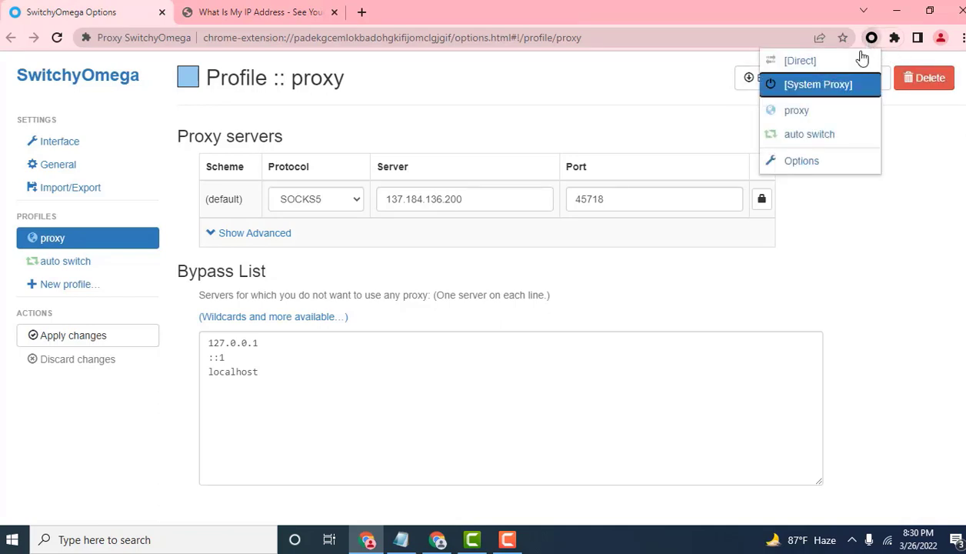
{"action": "left_click", "coordinate": [797, 112]}
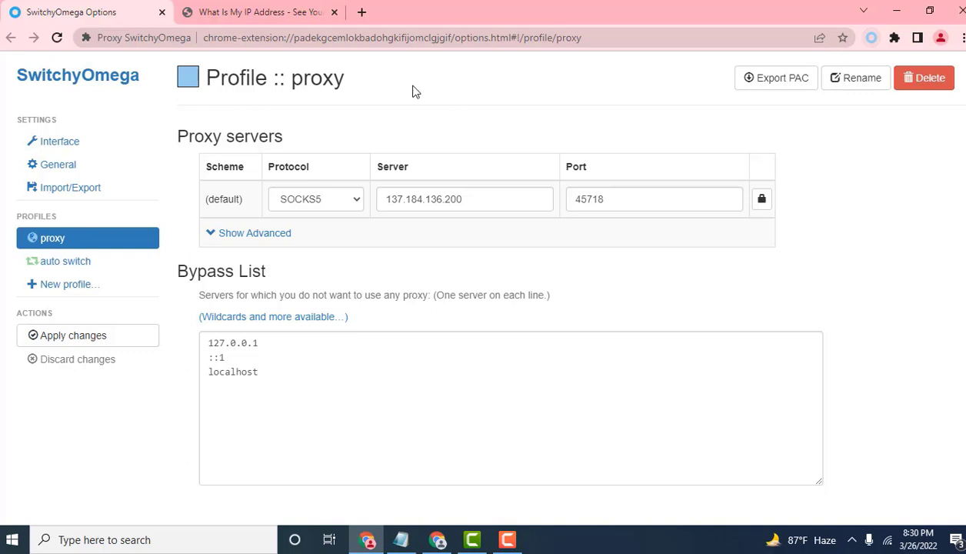
Reload the What Is My IP Address page and check the IP address and location details through the proxy
{"action": "left_click", "coordinate": [254, 11]}
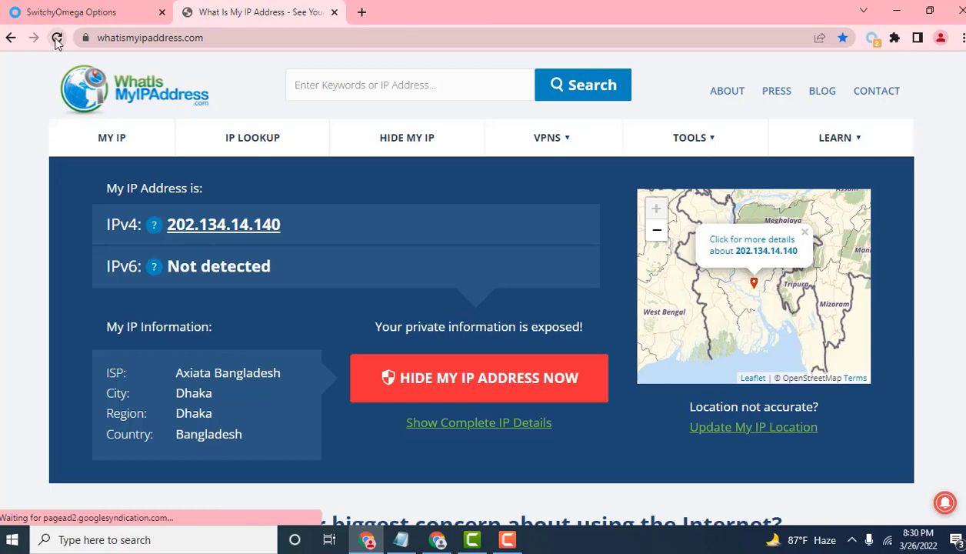
{"action": "right_click", "coordinate": [33, 82]}
{"action": "left_click", "coordinate": [73, 130]}
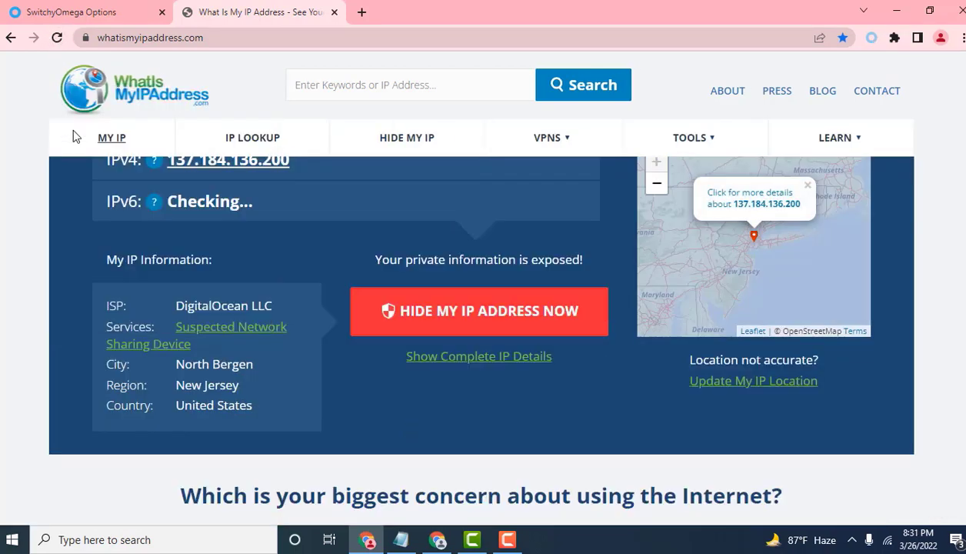
{"action": "scroll", "coordinate": [319, 265], "scroll_direction": "down", "scroll_amount": 3}
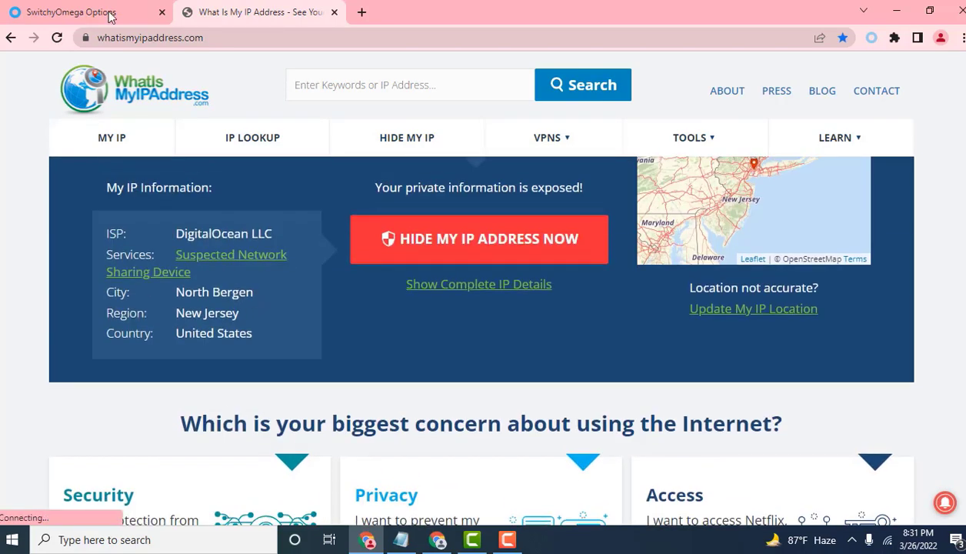
Review the SwitchyOmega options, the free proxy list in the other Chrome window and the proxt site.txt note
{"action": "left_click", "coordinate": [85, 12]}
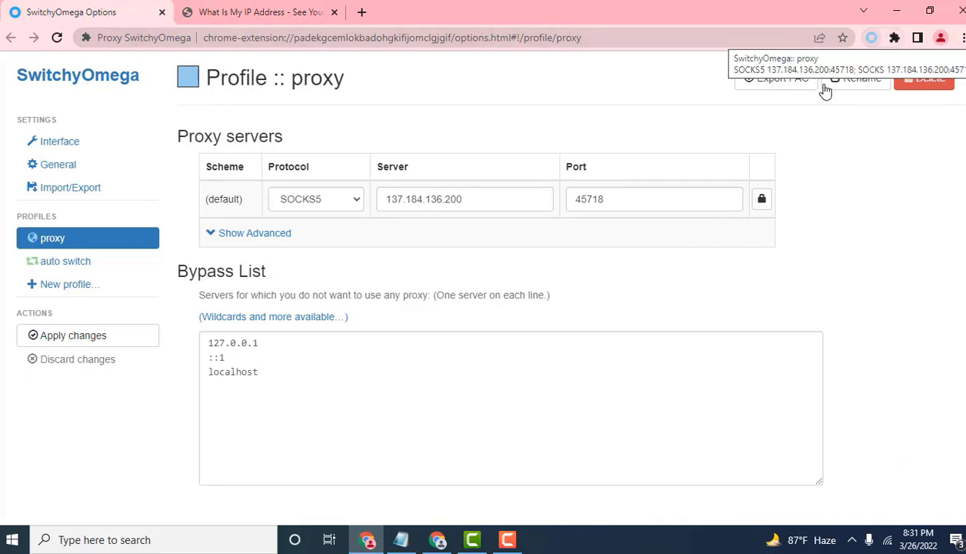
{"action": "left_click", "coordinate": [438, 540]}
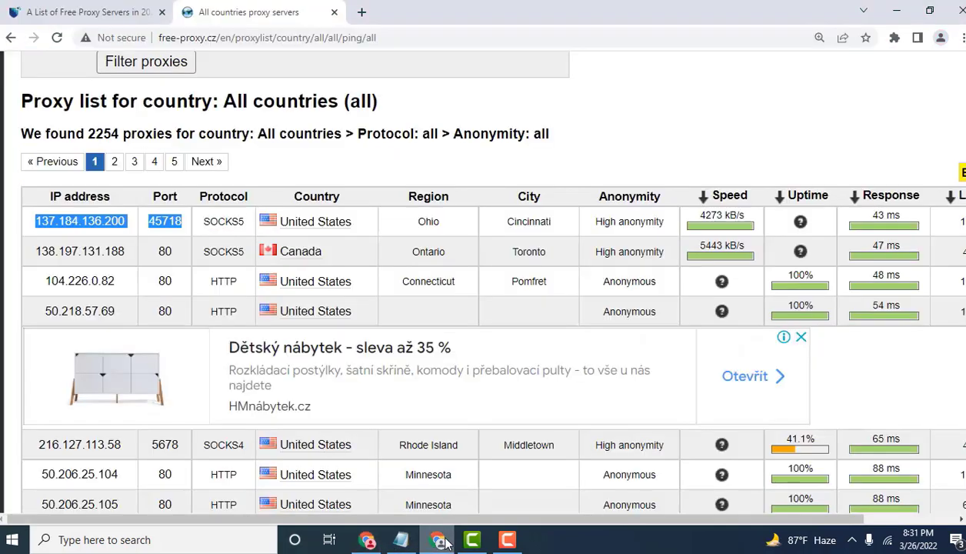
{"action": "left_click", "coordinate": [400, 540]}
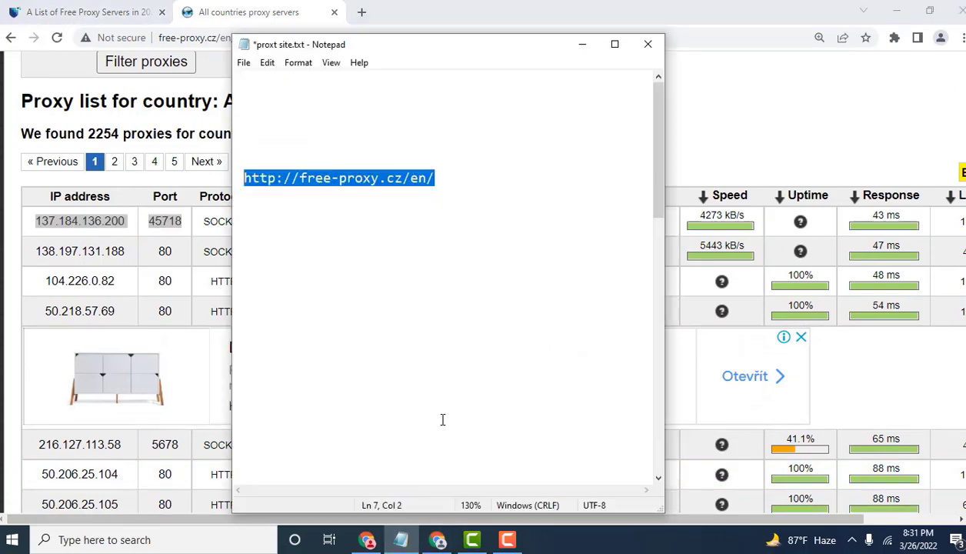
{"action": "key", "text": "Delete"}
{"action": "left_click_drag", "start_coordinate": [546, 306], "coordinate": [232, 293]}
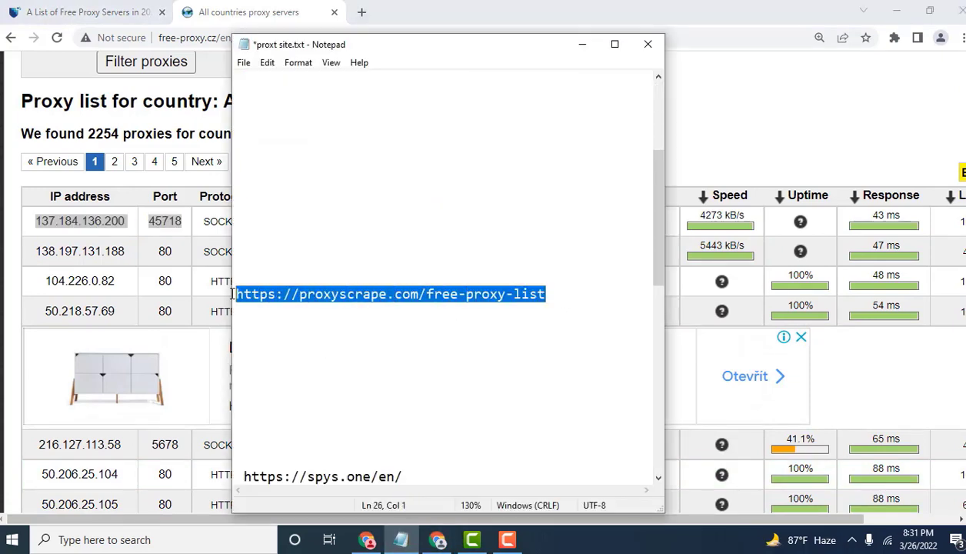
{"action": "left_click", "coordinate": [167, 38]}
{"action": "key", "text": "ctrl+v"}
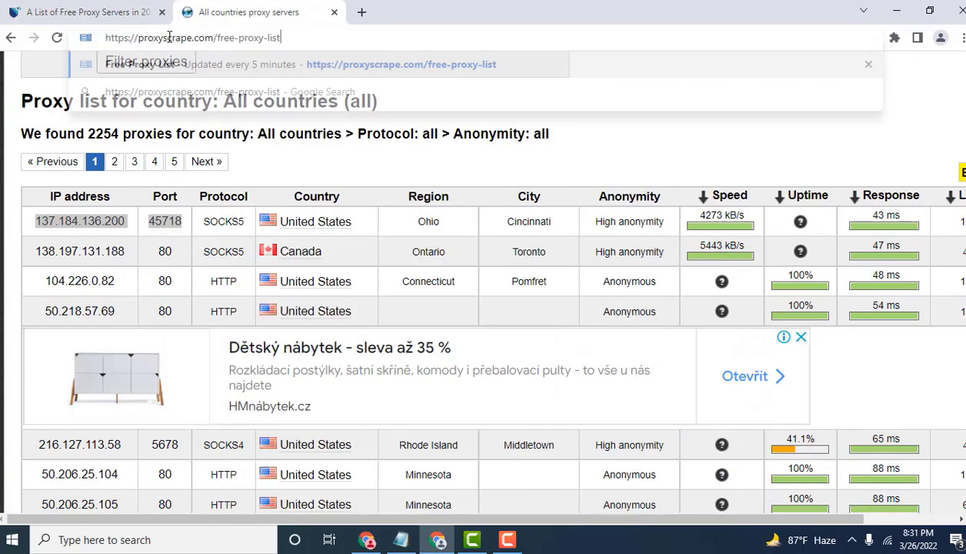
{"action": "key", "text": "Return"}
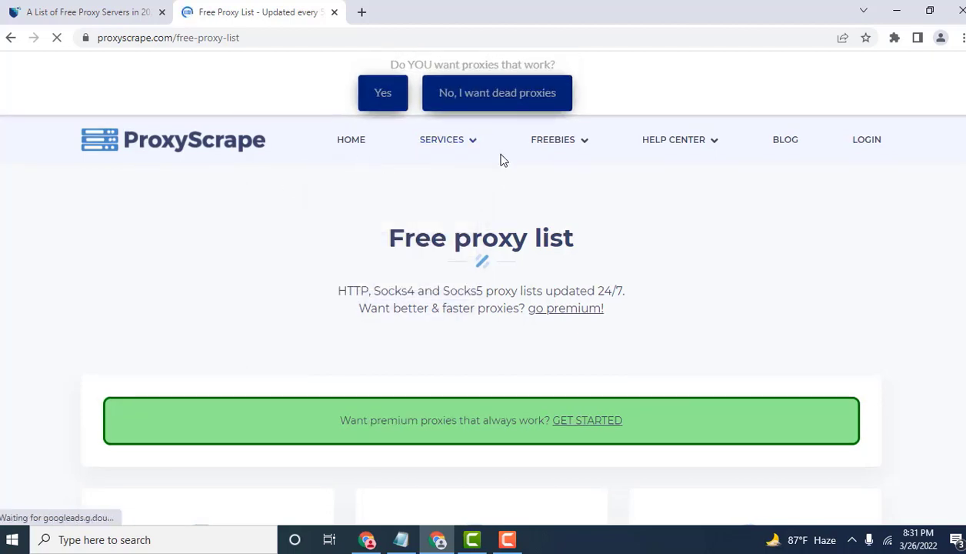
Open ProxyScrape's Free Proxy List page, review the HTTP, Socks4 and Socks5 proxy sections and dismiss the premium proxies pop-up
{"action": "mouse_move", "coordinate": [555, 142]}
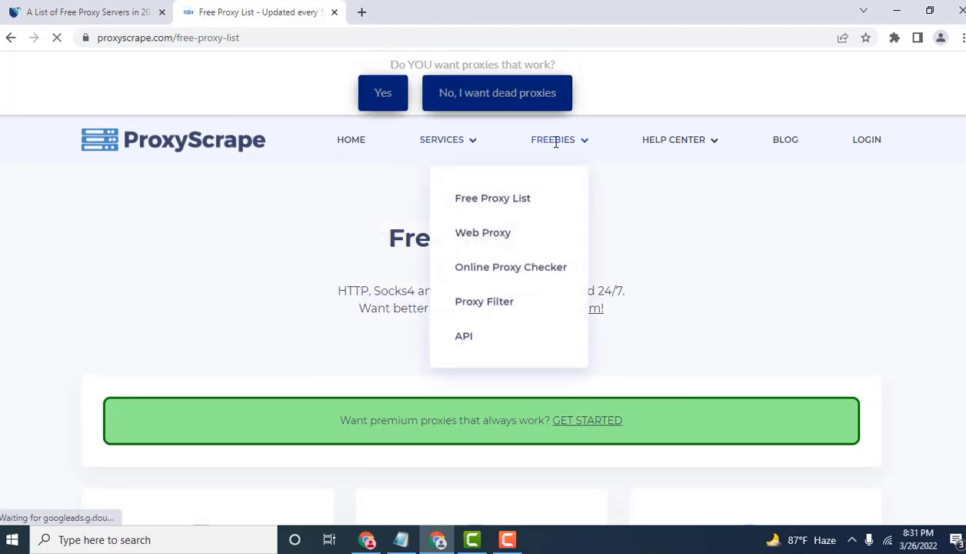
{"action": "left_click", "coordinate": [496, 211]}
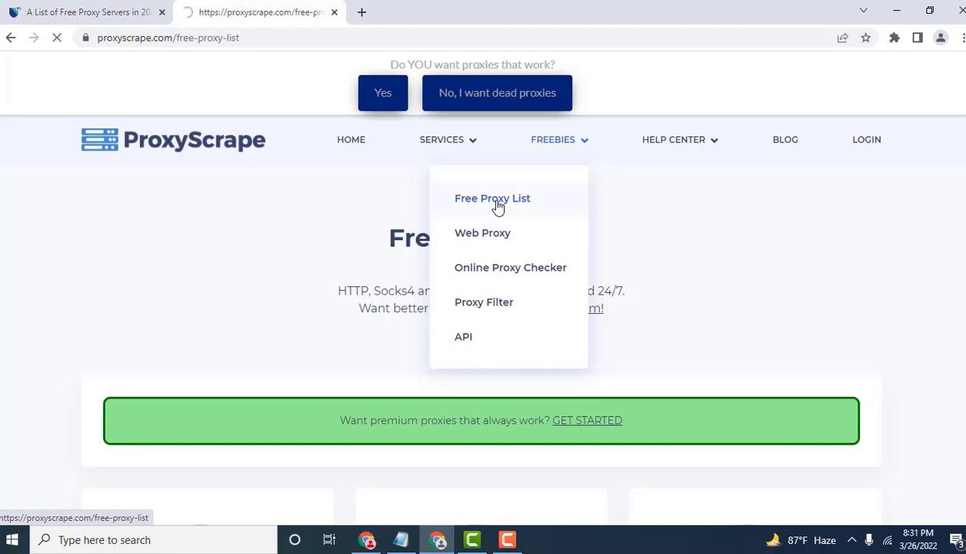
{"action": "scroll", "coordinate": [473, 215], "scroll_direction": "down", "scroll_amount": 4}
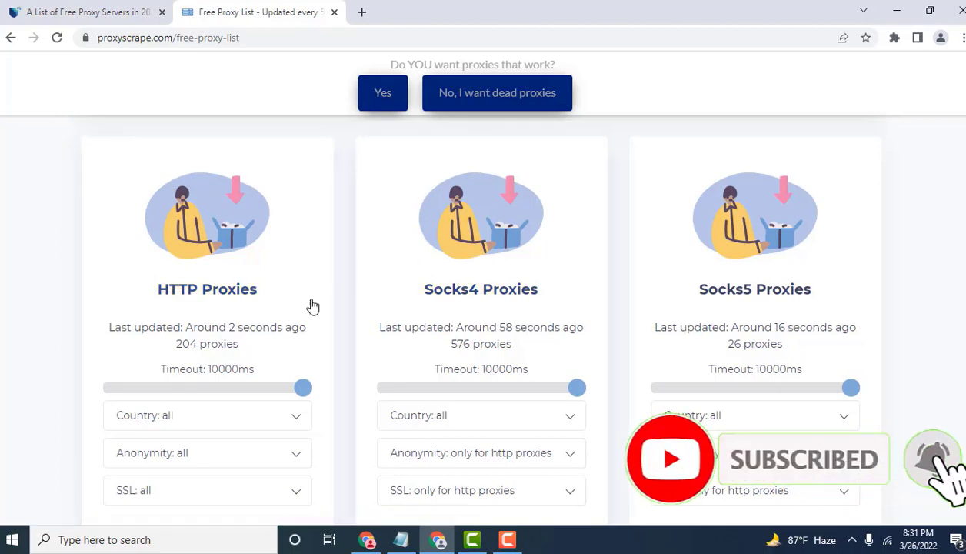
{"action": "scroll", "coordinate": [825, 323], "scroll_direction": "down", "scroll_amount": 3}
{"action": "scroll", "coordinate": [823, 320], "scroll_direction": "up", "scroll_amount": 2}
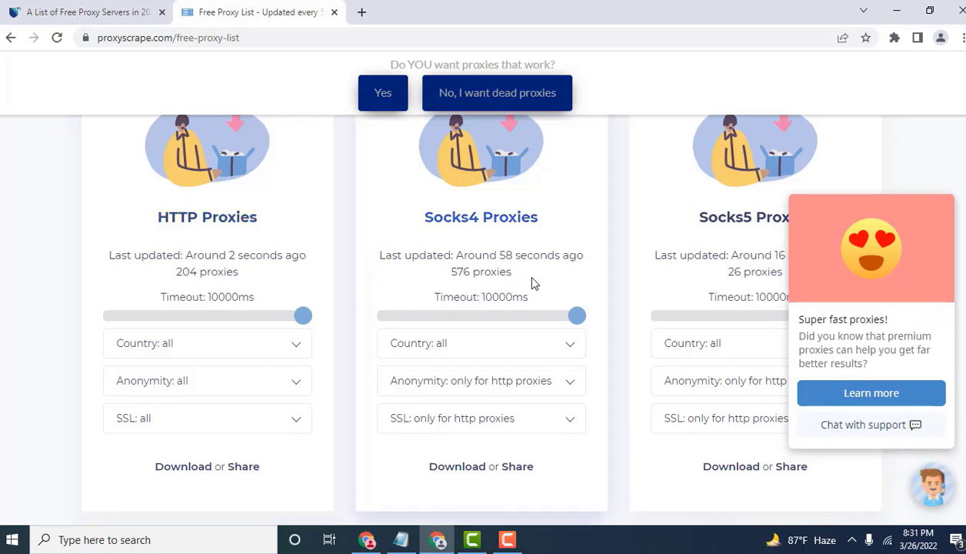
{"action": "left_click_drag", "start_coordinate": [528, 281], "coordinate": [446, 274]}
{"action": "scroll", "coordinate": [481, 222], "scroll_direction": "down", "scroll_amount": 2}
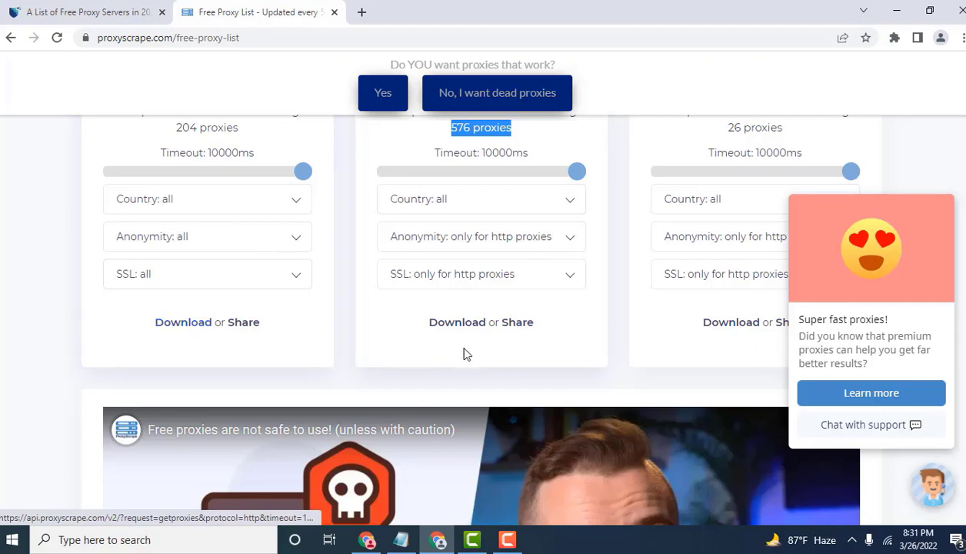
{"action": "mouse_move", "coordinate": [922, 266]}
{"action": "left_click", "coordinate": [945, 183]}
Download the Socks5 proxy list from ProxyScrape and open the downloaded text file
{"action": "scroll", "coordinate": [785, 250], "scroll_direction": "up", "scroll_amount": 2}
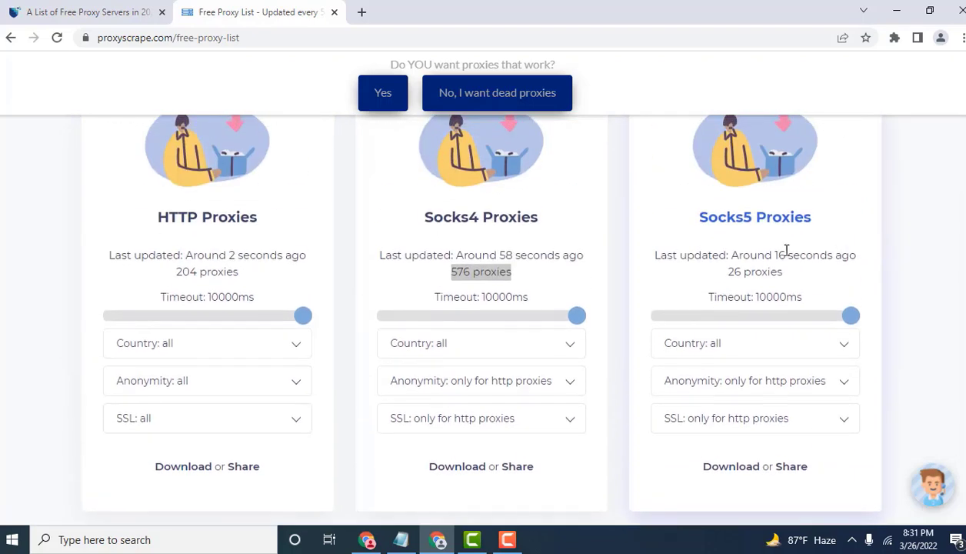
{"action": "scroll", "coordinate": [749, 275], "scroll_direction": "down", "scroll_amount": 2}
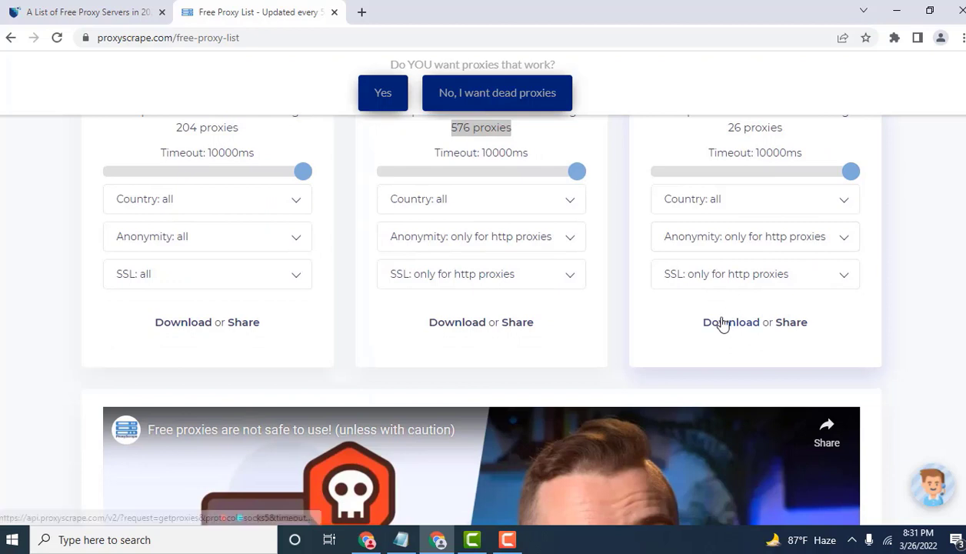
{"action": "left_click", "coordinate": [725, 325]}
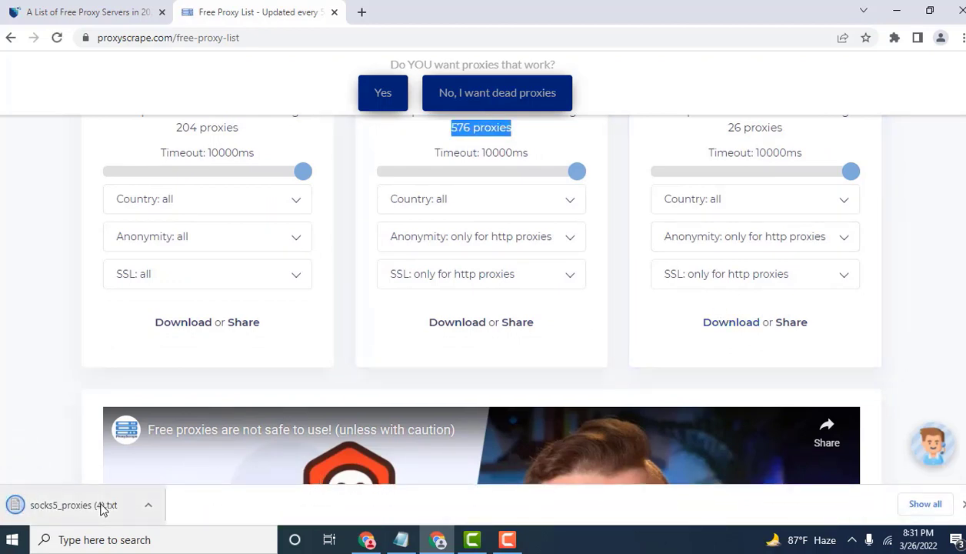
{"action": "left_click", "coordinate": [102, 509]}
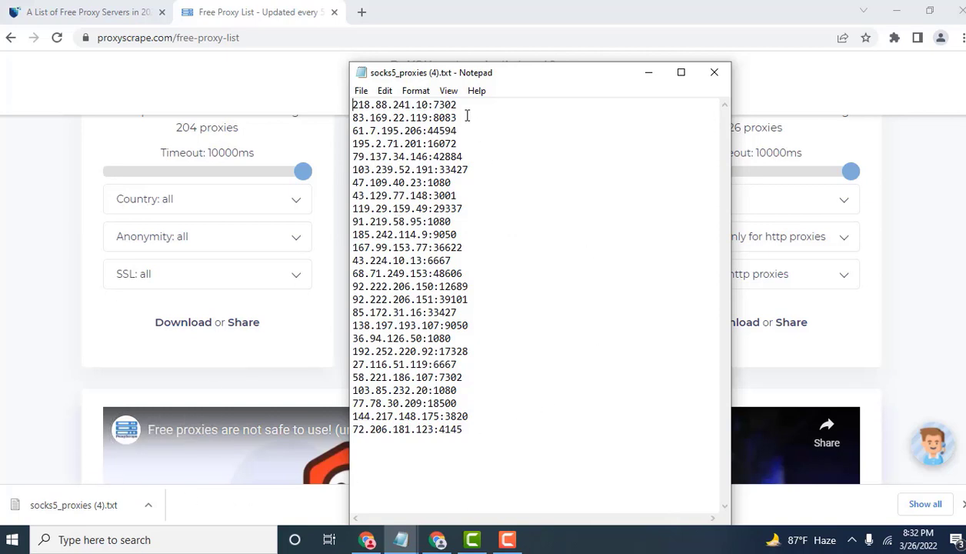
Examine the IP address and port entries in socks5_proxies (4).txt and close the file without saving changes
{"action": "left_click_drag", "start_coordinate": [457, 105], "coordinate": [356, 103]}
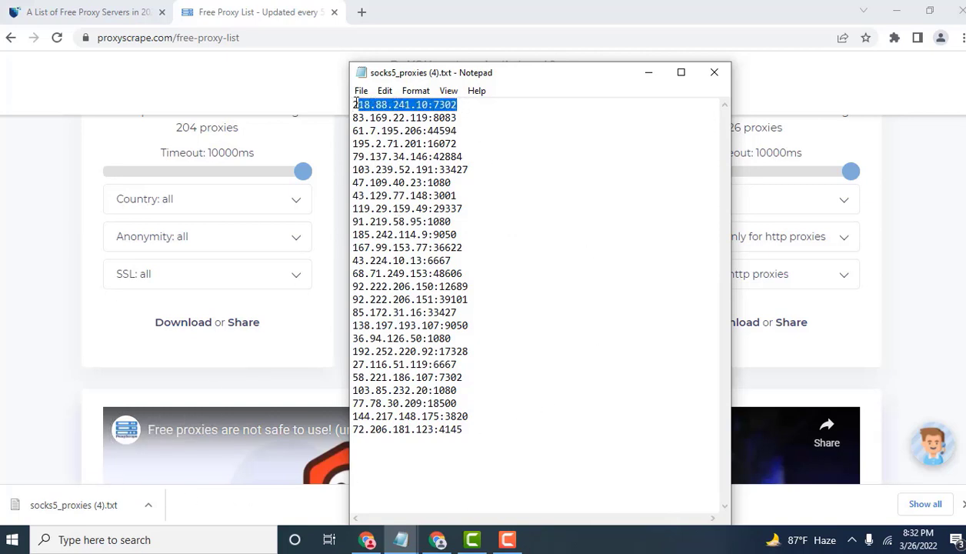
{"action": "left_click", "coordinate": [489, 113]}
{"action": "left_click", "coordinate": [435, 104]}
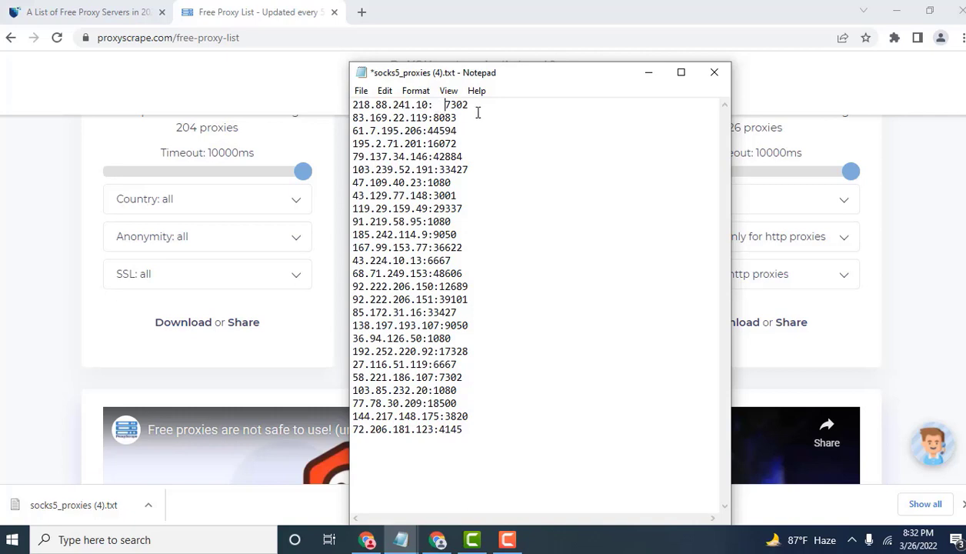
{"action": "left_click_drag", "start_coordinate": [509, 429], "coordinate": [363, 99]}
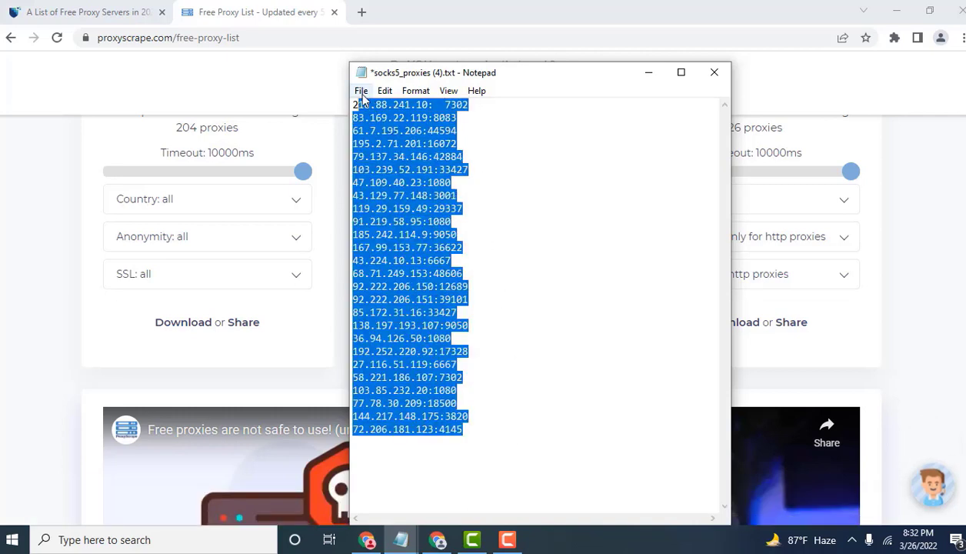
{"action": "left_click", "coordinate": [397, 532]}
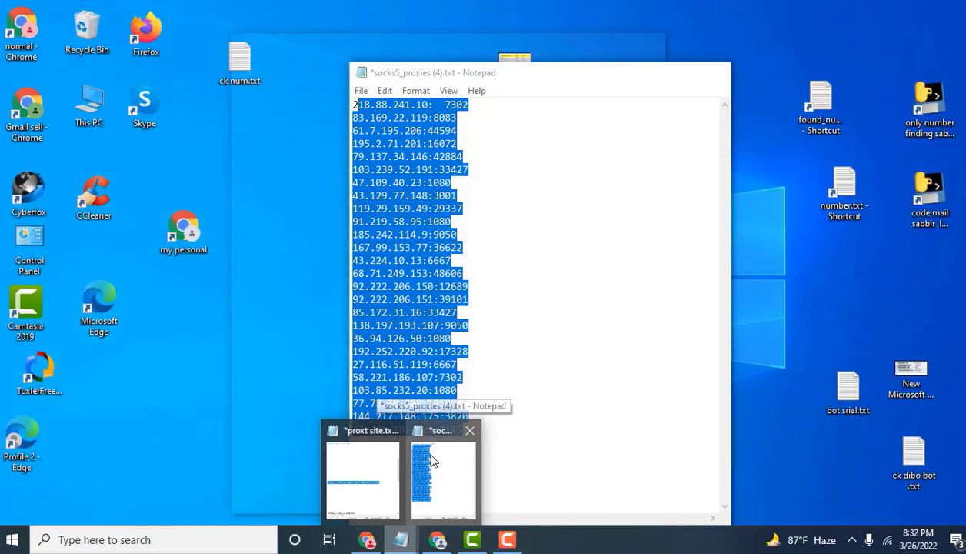
{"action": "left_click", "coordinate": [469, 430]}
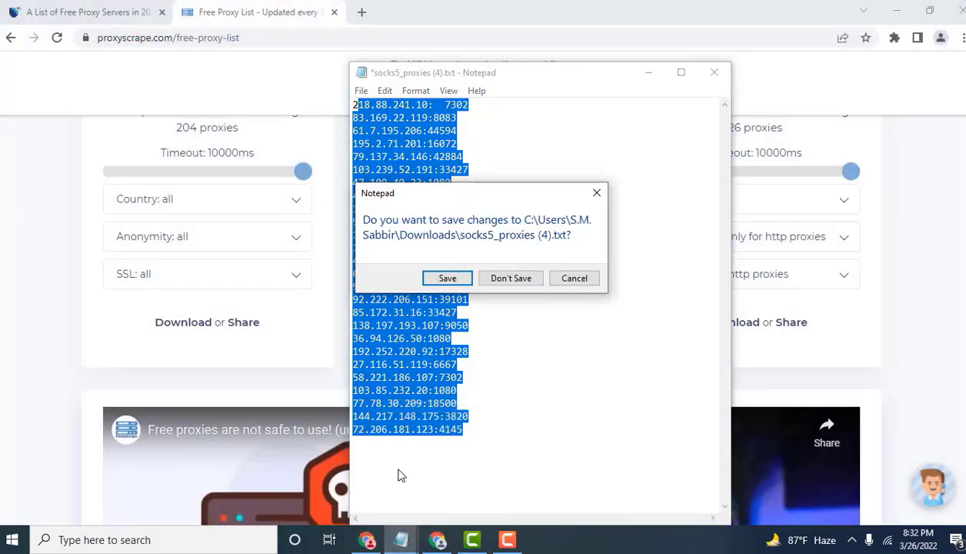
{"action": "left_click", "coordinate": [511, 278]}
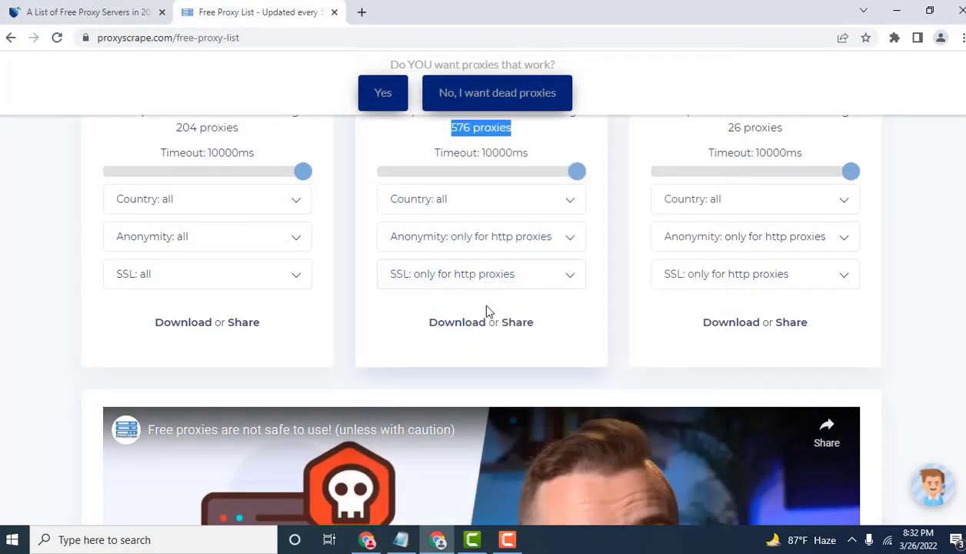
{"action": "left_click", "coordinate": [400, 539]}
{"action": "scroll", "coordinate": [416, 362], "scroll_direction": "down", "scroll_amount": 4}
{"action": "left_click_drag", "start_coordinate": [428, 285], "coordinate": [237, 279]}
{"action": "key", "text": "ctrl+c"}
{"action": "left_click", "coordinate": [186, 36]}
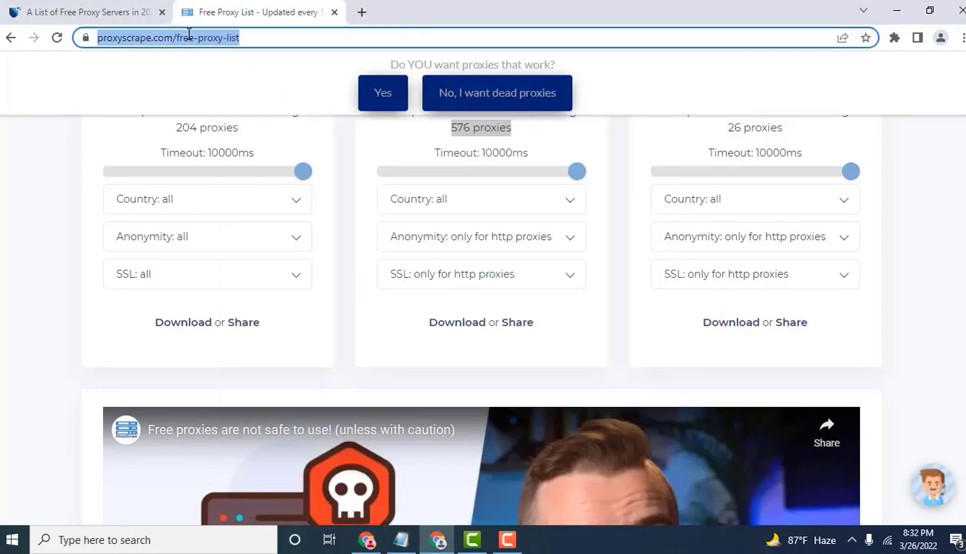
{"action": "key", "text": "ctrl+v"}
{"action": "key", "text": "Return"}
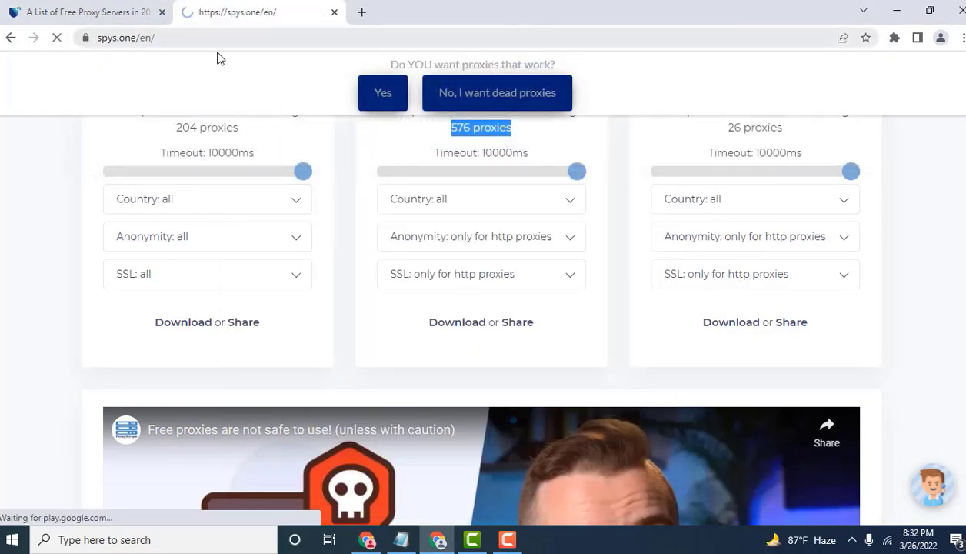
Open the full list of proxy countries on spys.one and look through the proxies available per country
{"action": "scroll", "coordinate": [258, 143], "scroll_direction": "down", "scroll_amount": 4}
{"action": "scroll", "coordinate": [265, 154], "scroll_direction": "down", "scroll_amount": 4}
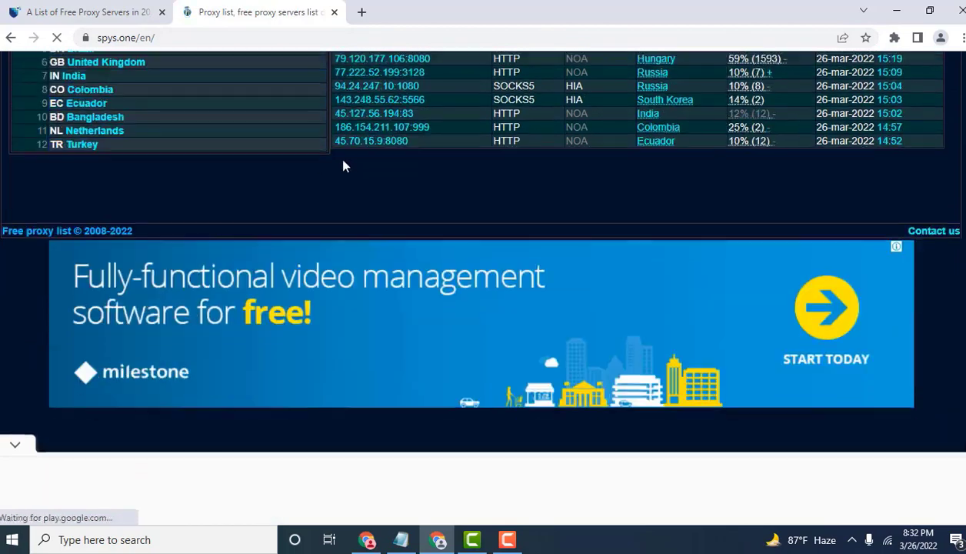
{"action": "scroll", "coordinate": [344, 166], "scroll_direction": "up", "scroll_amount": 4}
{"action": "scroll", "coordinate": [348, 163], "scroll_direction": "up", "scroll_amount": 4}
{"action": "scroll", "coordinate": [351, 163], "scroll_direction": "down", "scroll_amount": 3}
{"action": "scroll", "coordinate": [360, 171], "scroll_direction": "down", "scroll_amount": 3}
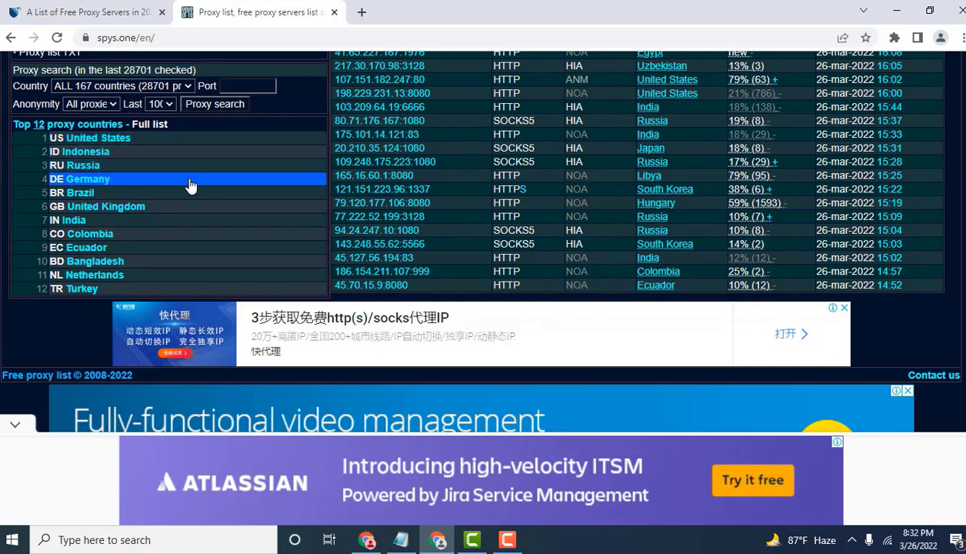
{"action": "left_click", "coordinate": [154, 129]}
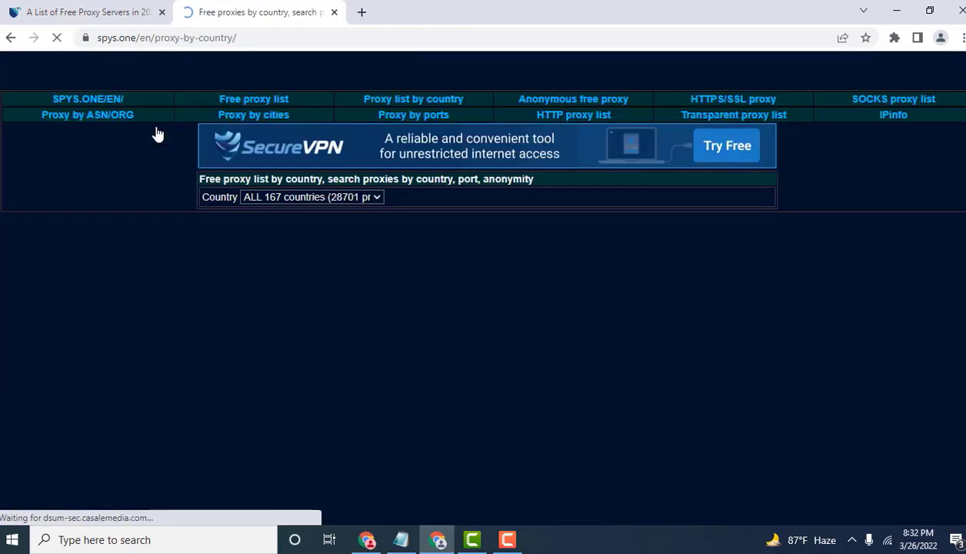
{"action": "scroll", "coordinate": [250, 262], "scroll_direction": "down", "scroll_amount": 5}
{"action": "scroll", "coordinate": [250, 262], "scroll_direction": "down", "scroll_amount": 9}
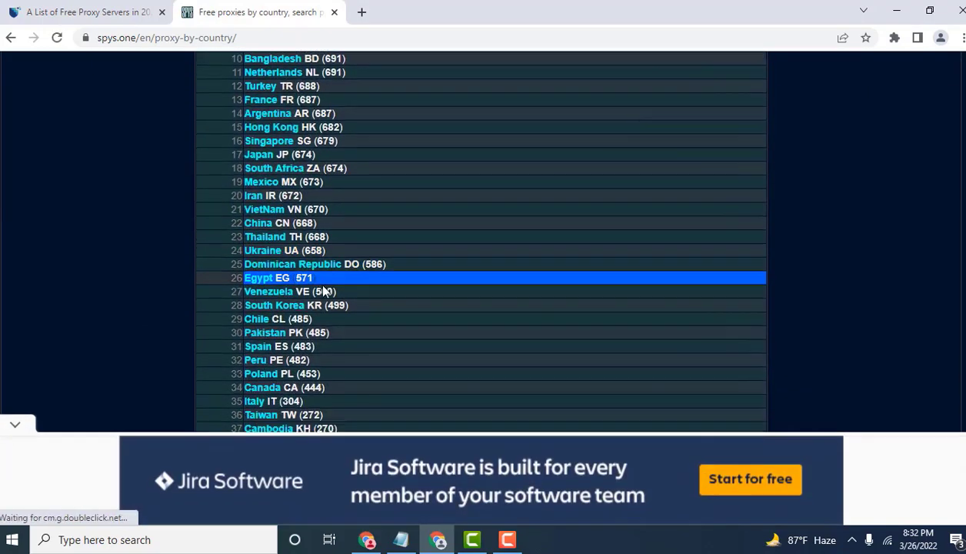
{"action": "scroll", "coordinate": [333, 288], "scroll_direction": "down", "scroll_amount": 9}
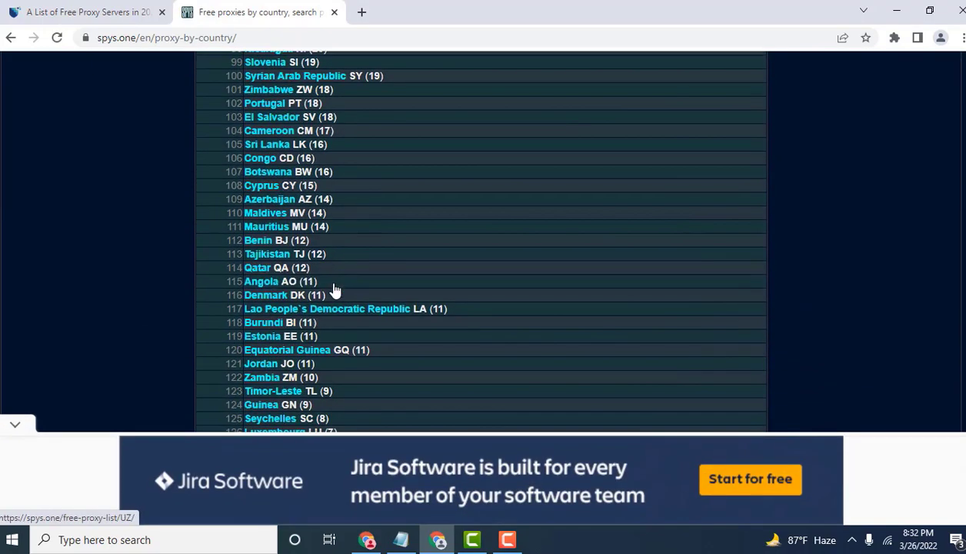
{"action": "scroll", "coordinate": [351, 288], "scroll_direction": "up", "scroll_amount": 5}
{"action": "scroll", "coordinate": [353, 287], "scroll_direction": "up", "scroll_amount": 15}
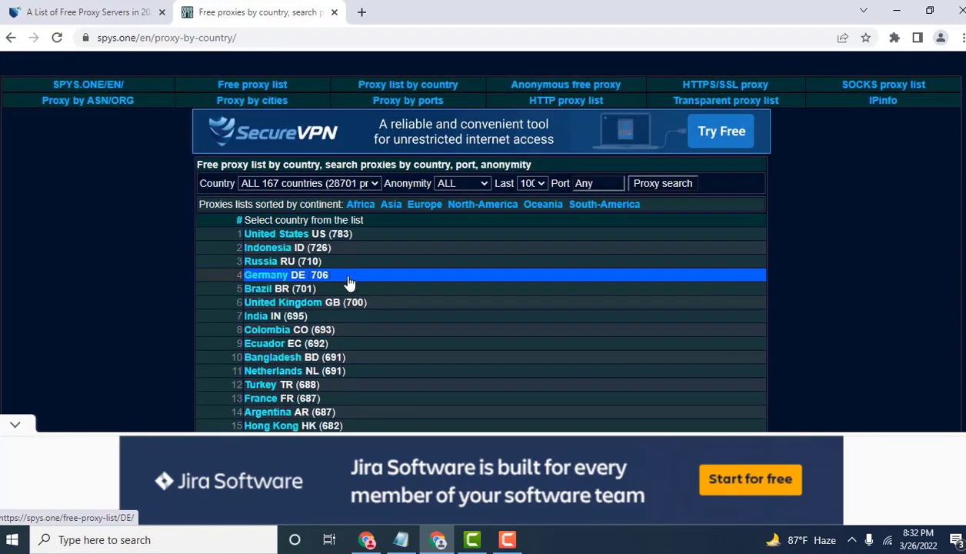
Return to the spys.one main page and examine the last proxy servers, highlighting the 103.209.64.19:6666 entry
{"action": "left_click", "coordinate": [11, 37]}
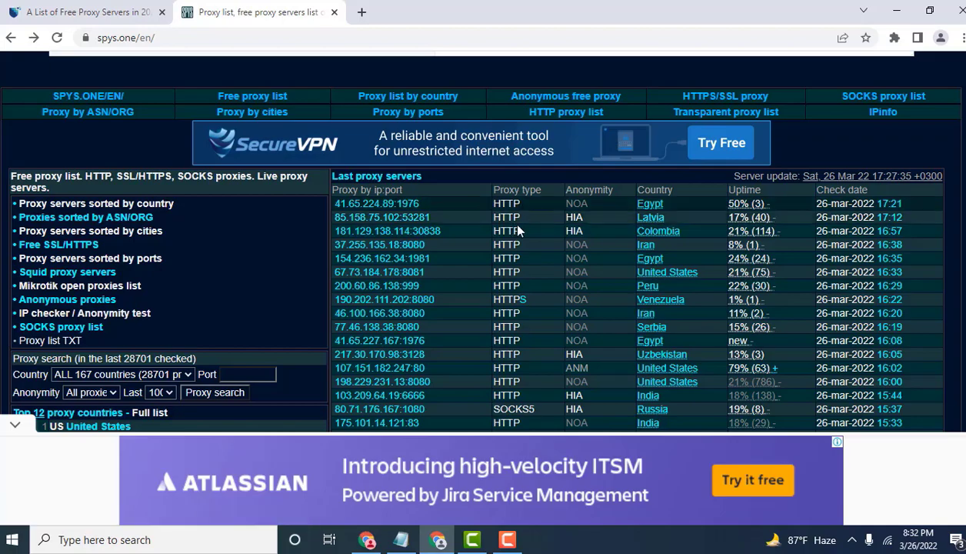
{"action": "scroll", "coordinate": [518, 230], "scroll_direction": "down", "scroll_amount": 2}
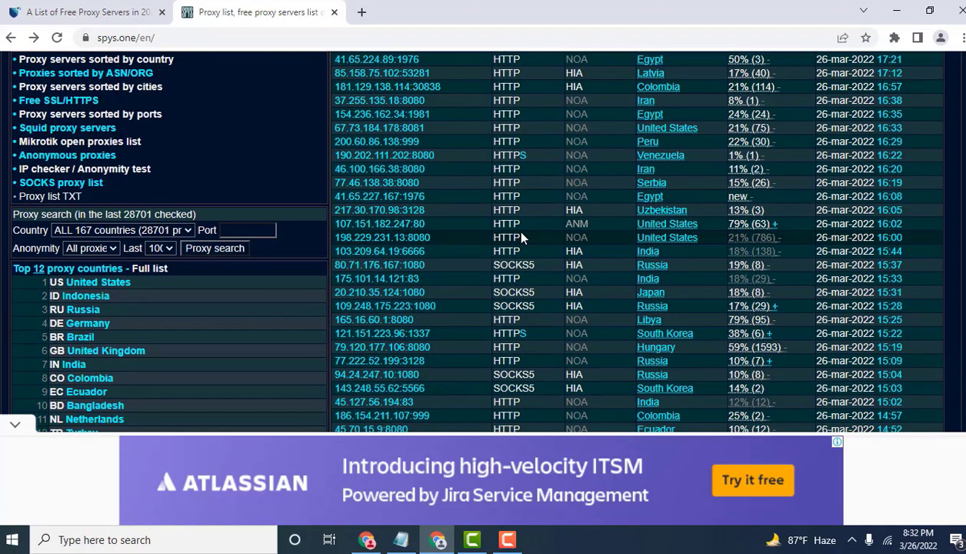
{"action": "scroll", "coordinate": [520, 237], "scroll_direction": "down", "scroll_amount": 3}
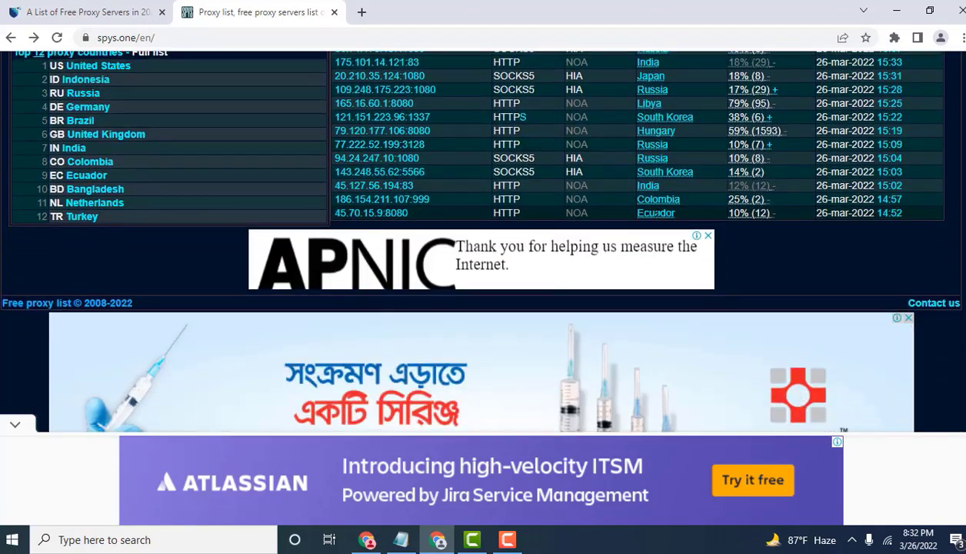
{"action": "scroll", "coordinate": [123, 276], "scroll_direction": "up", "scroll_amount": 3}
{"action": "scroll", "coordinate": [123, 276], "scroll_direction": "down", "scroll_amount": 3}
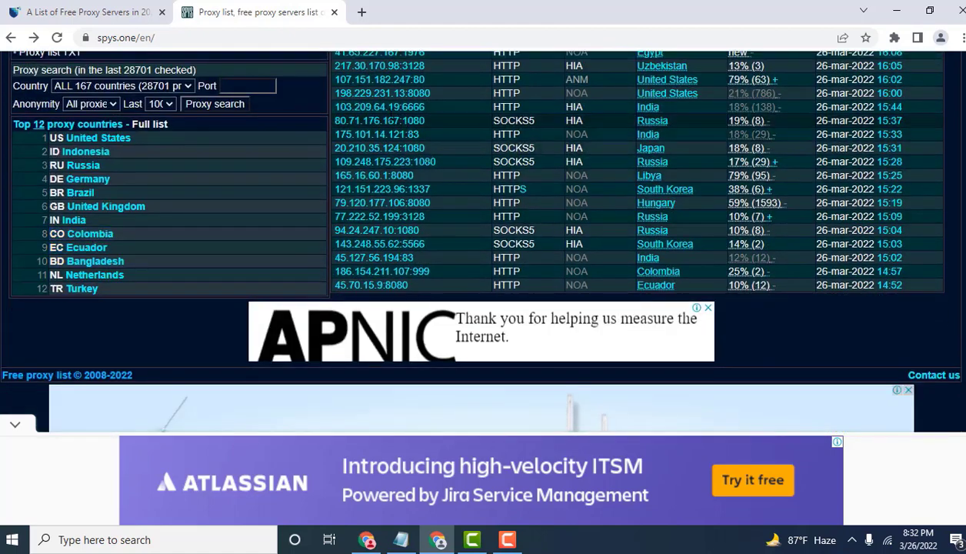
{"action": "left_click_drag", "start_coordinate": [428, 107], "coordinate": [333, 107]}
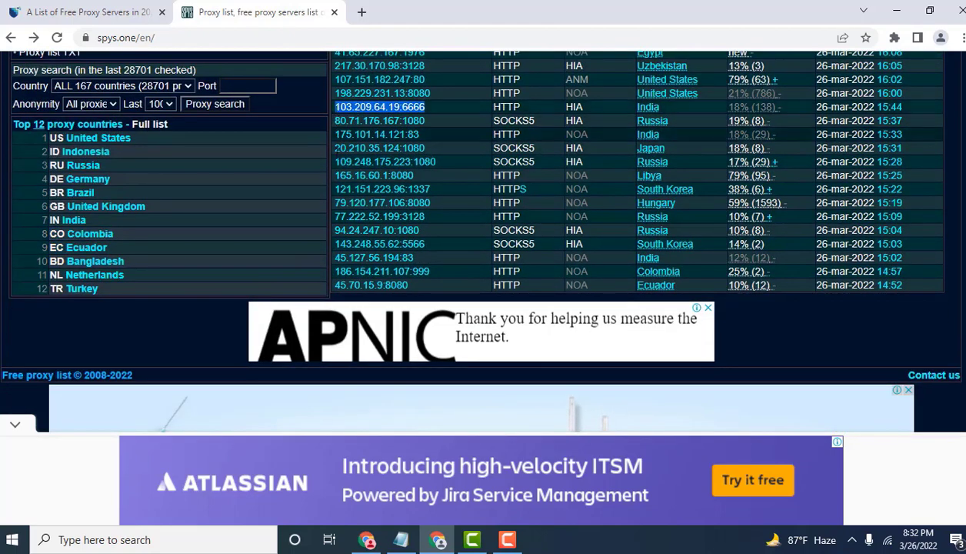
{"action": "left_click", "coordinate": [400, 539]}
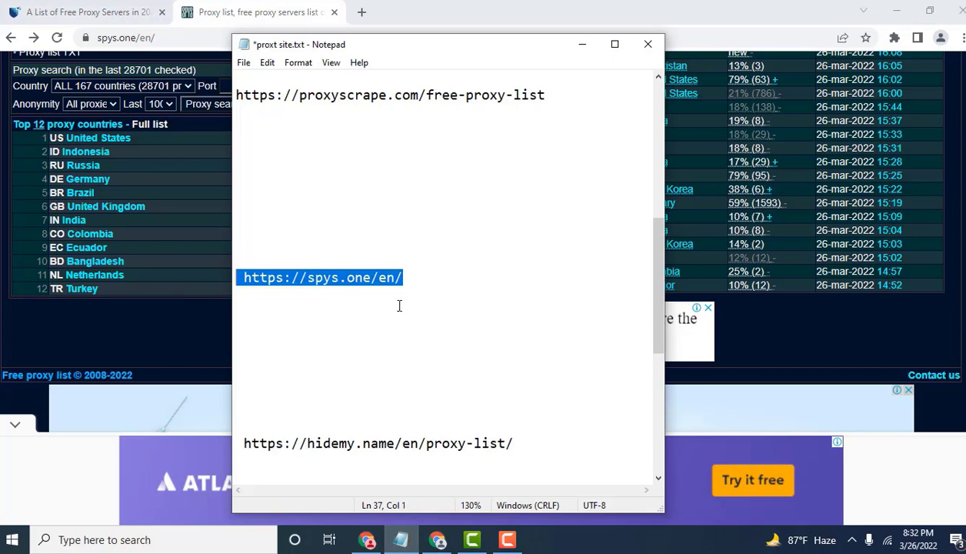
{"action": "scroll", "coordinate": [399, 306], "scroll_direction": "down", "scroll_amount": 4}
{"action": "left_click_drag", "start_coordinate": [513, 294], "coordinate": [244, 294]}
{"action": "key", "text": "ctrl+c"}
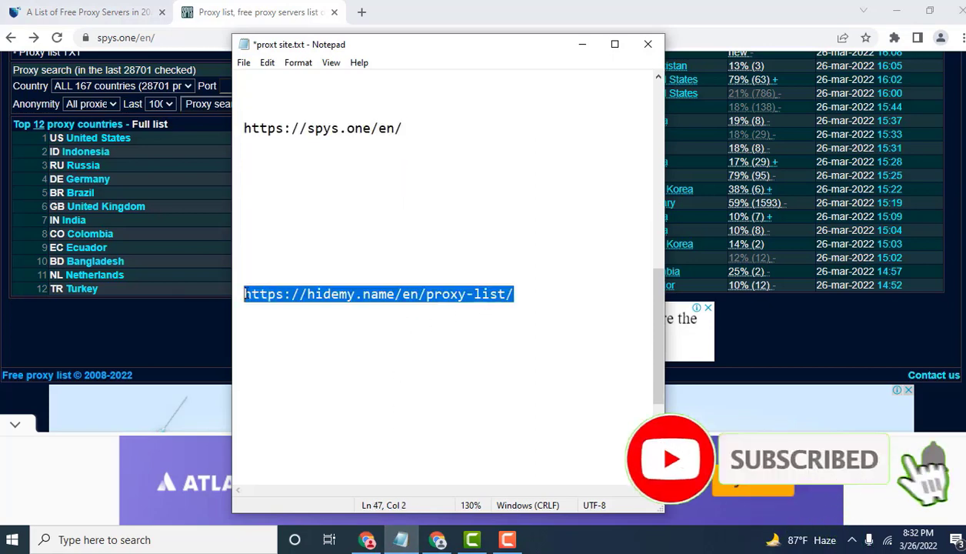
{"action": "left_click", "coordinate": [184, 31]}
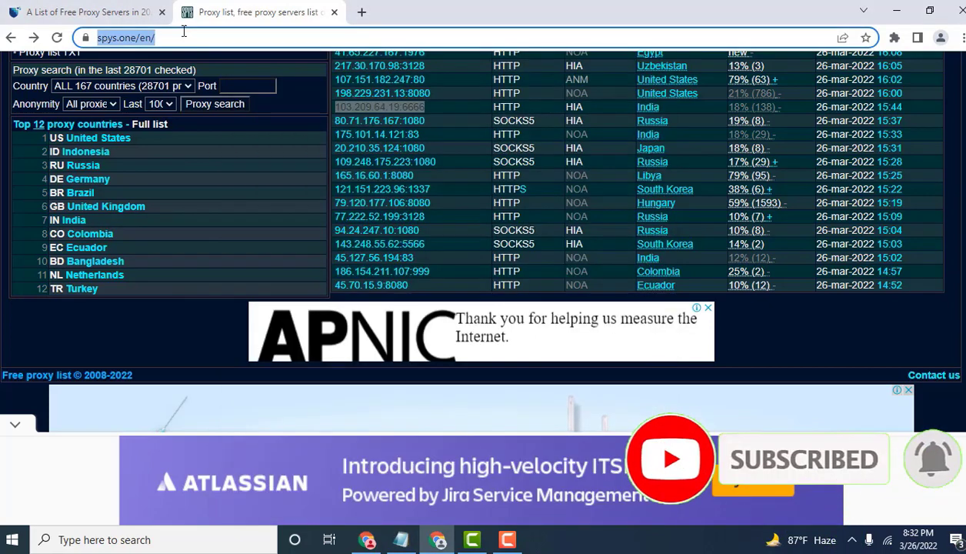
{"action": "key", "text": "ctrl+v"}
{"action": "key", "text": "Return"}
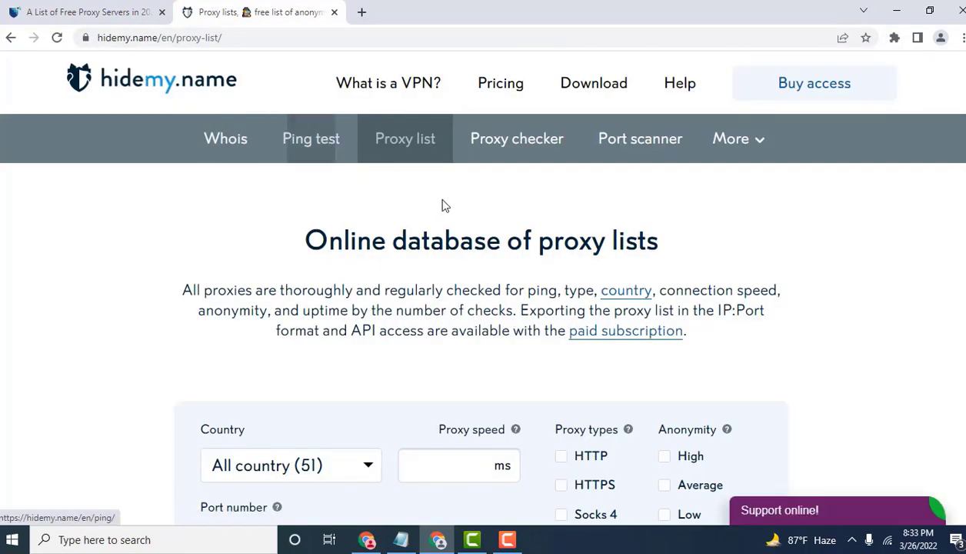
Filter the proxy list to HTTP, Socks 4 and Socks 5 types with High and Average anonymity, and show the matching proxies
{"action": "scroll", "coordinate": [442, 205], "scroll_direction": "down", "scroll_amount": 3}
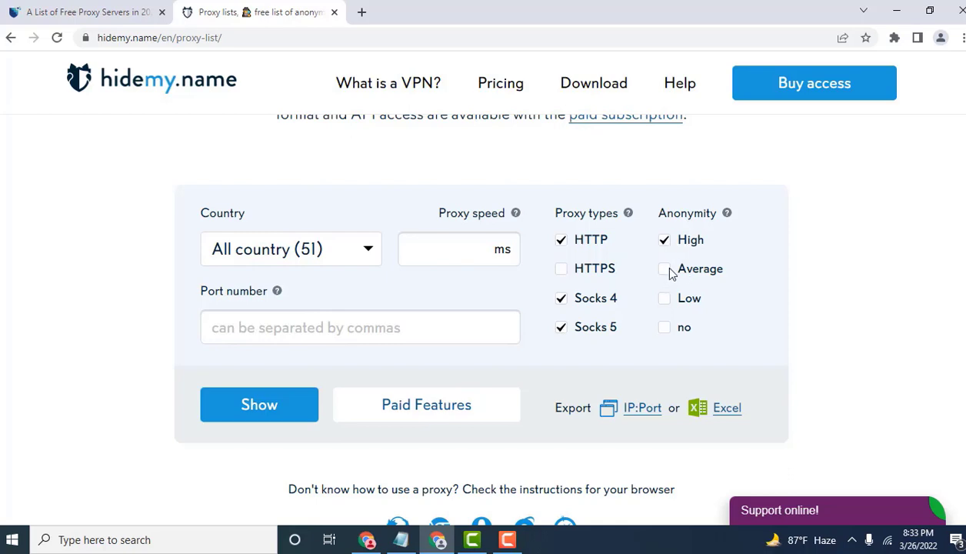
{"action": "left_click", "coordinate": [272, 411]}
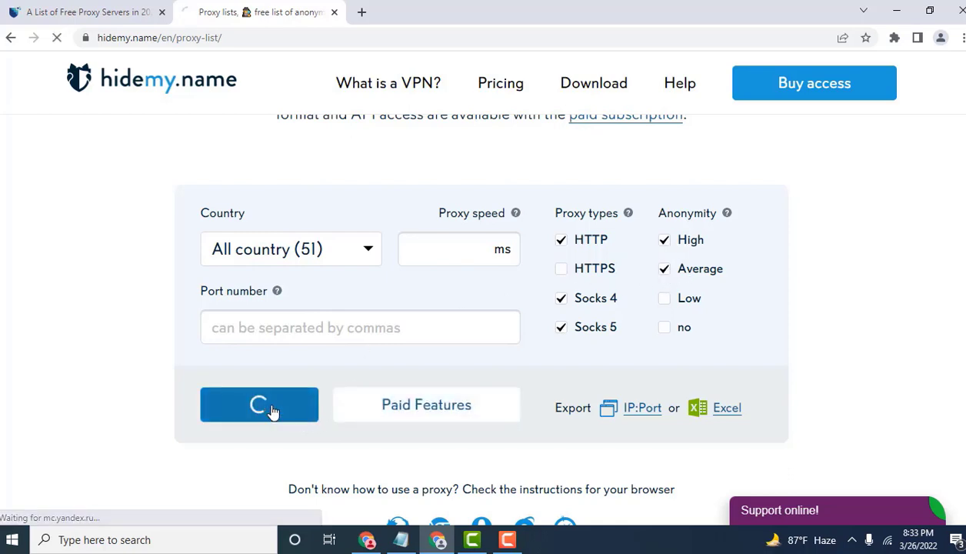
{"action": "scroll", "coordinate": [280, 396], "scroll_direction": "down", "scroll_amount": 15}
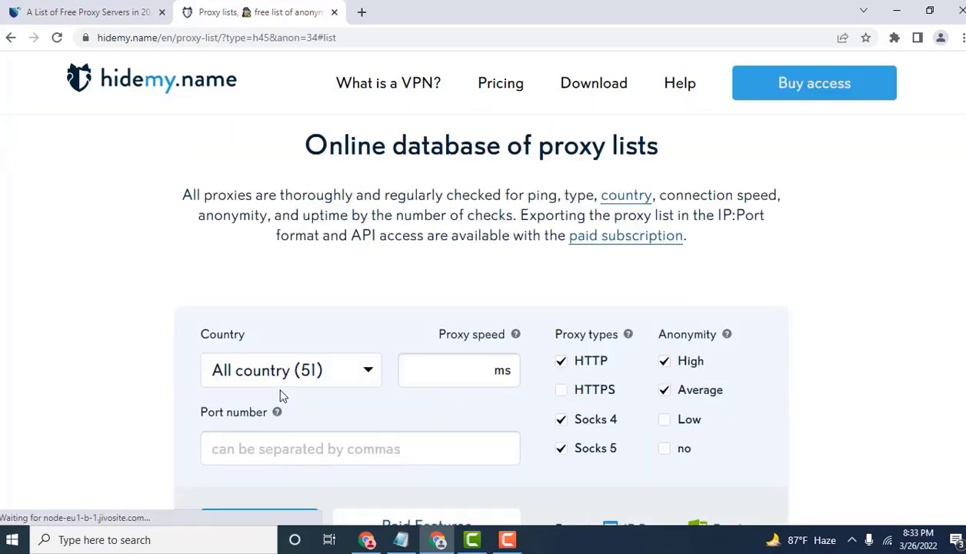
{"action": "scroll", "coordinate": [281, 392], "scroll_direction": "up", "scroll_amount": 5}
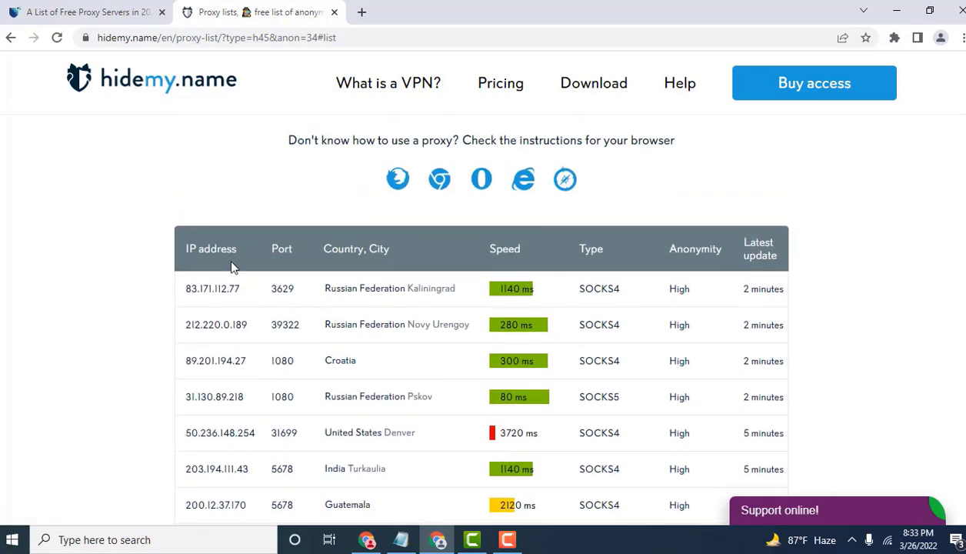
Examine the IP address, port, country, speed and type columns of the filtered proxy table, highlighting SOCKS4 type entries
{"action": "left_click_drag", "start_coordinate": [194, 253], "coordinate": [275, 249]}
{"action": "triple_click", "coordinate": [341, 259]}
{"action": "left_click_drag", "start_coordinate": [542, 257], "coordinate": [474, 257]}
{"action": "left_click_drag", "start_coordinate": [606, 257], "coordinate": [562, 268]}
{"action": "scroll", "coordinate": [625, 275], "scroll_direction": "down", "scroll_amount": 2}
{"action": "scroll", "coordinate": [615, 269], "scroll_direction": "up", "scroll_amount": 2}
{"action": "left_click_drag", "start_coordinate": [588, 297], "coordinate": [615, 301]}
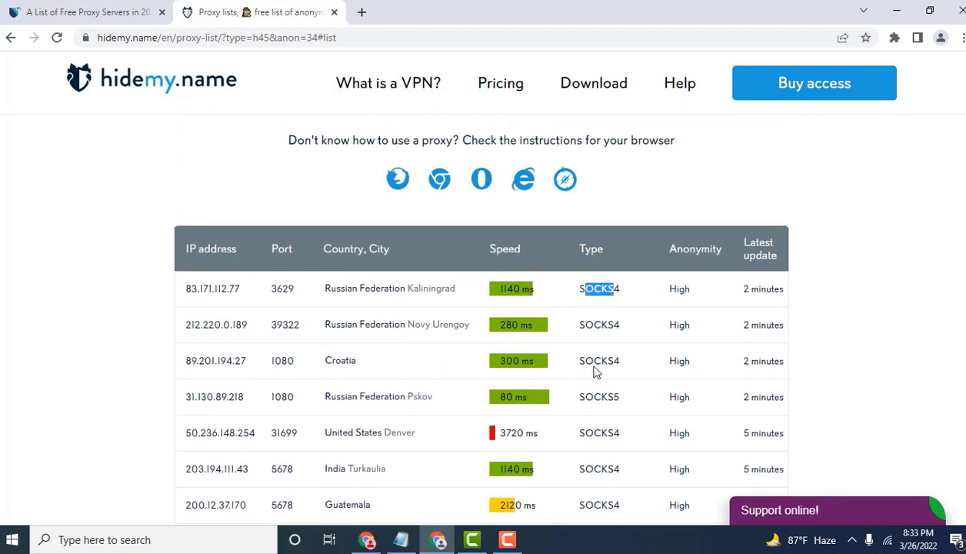
{"action": "left_click_drag", "start_coordinate": [590, 361], "coordinate": [612, 362]}
Look through the remaining filtered proxies and highlight the 194.5.193.183 port 80 Netherlands entry
{"action": "scroll", "coordinate": [608, 369], "scroll_direction": "down", "scroll_amount": 4}
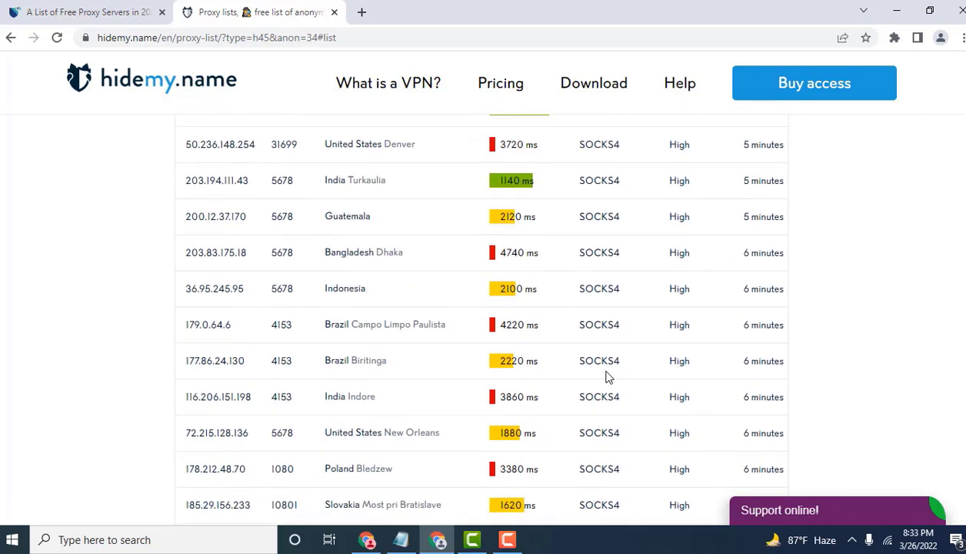
{"action": "scroll", "coordinate": [592, 376], "scroll_direction": "down", "scroll_amount": 5}
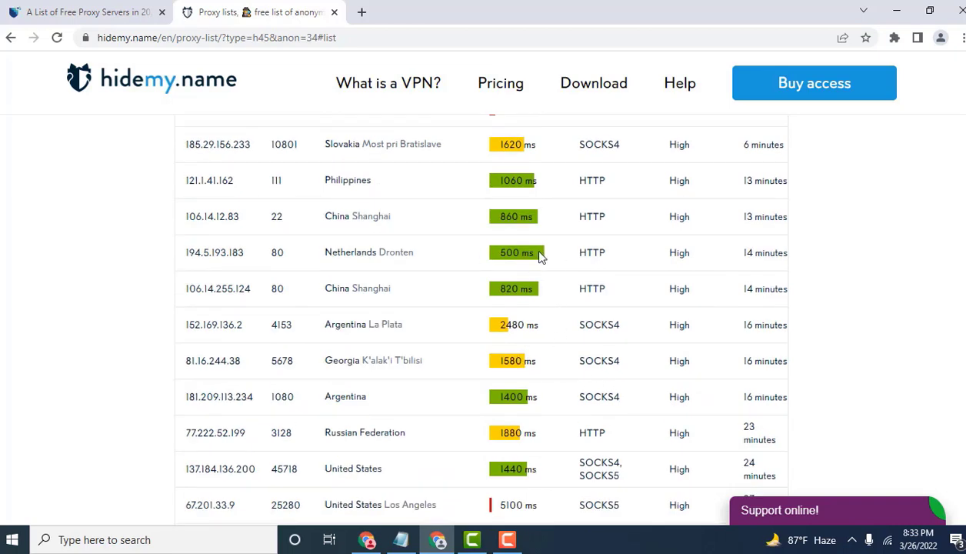
{"action": "left_click_drag", "start_coordinate": [540, 258], "coordinate": [191, 258]}
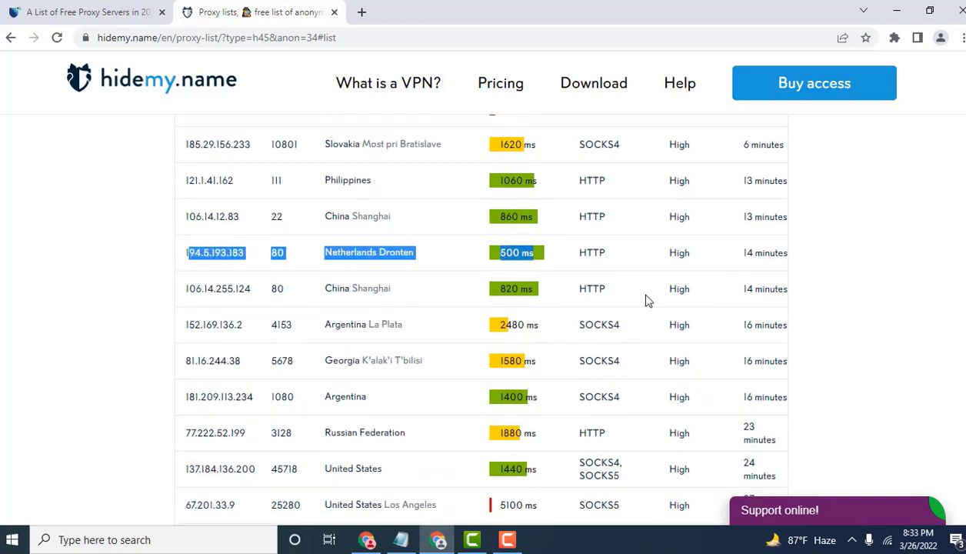
{"action": "left_click_drag", "start_coordinate": [615, 261], "coordinate": [183, 248]}
{"action": "scroll", "coordinate": [253, 291], "scroll_direction": "up", "scroll_amount": 10}
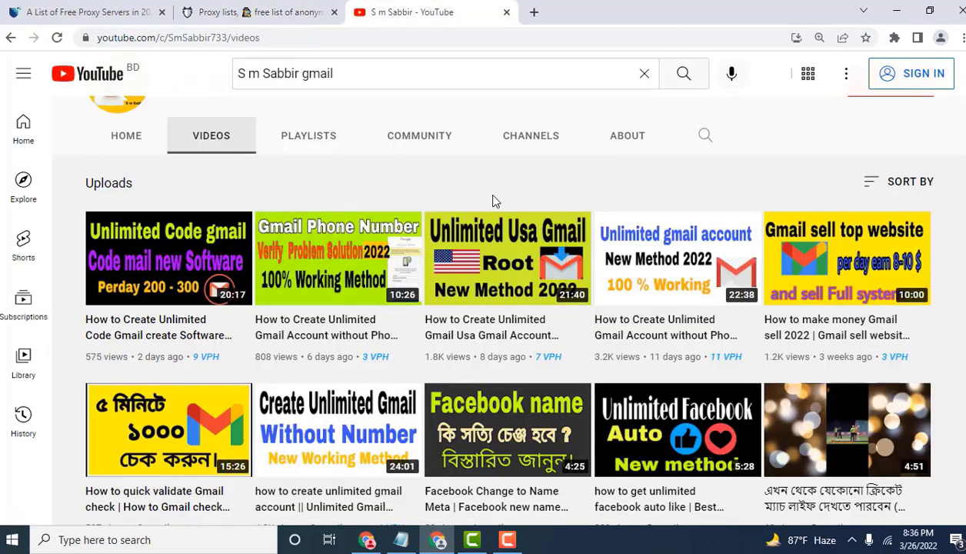
Return from the YouTube channel's videos to the hidemy.name proxy list and select the page's address
{"action": "mouse_move", "coordinate": [483, 311]}
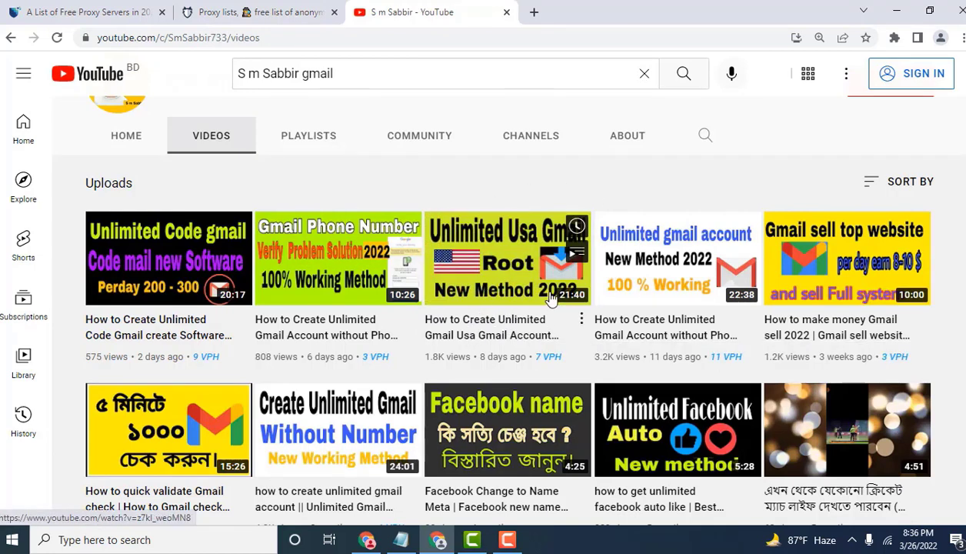
{"action": "left_click", "coordinate": [273, 12]}
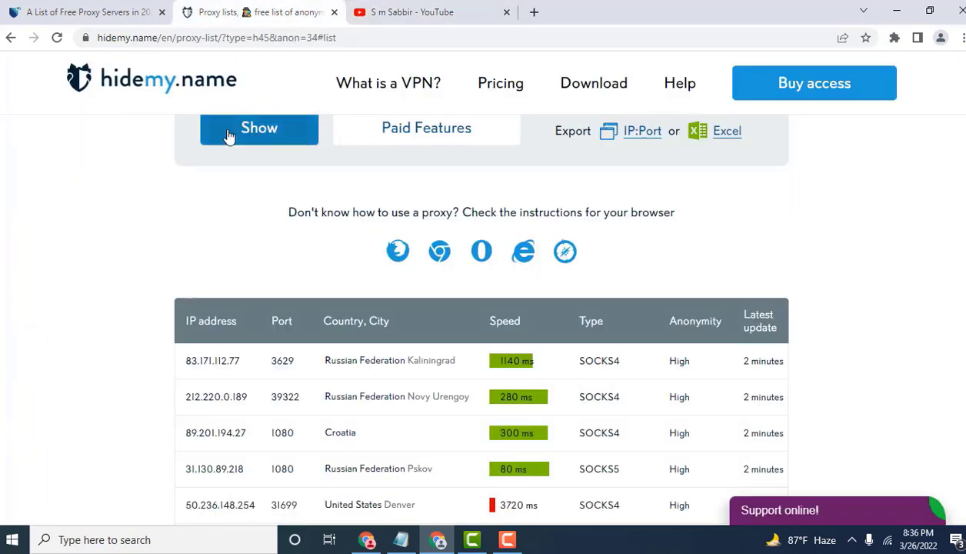
{"action": "left_click", "coordinate": [419, 38]}
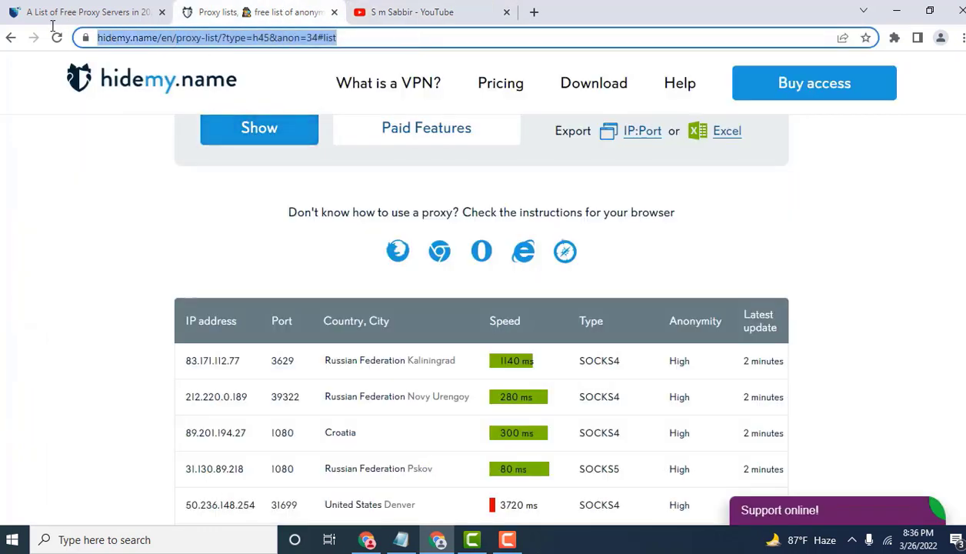